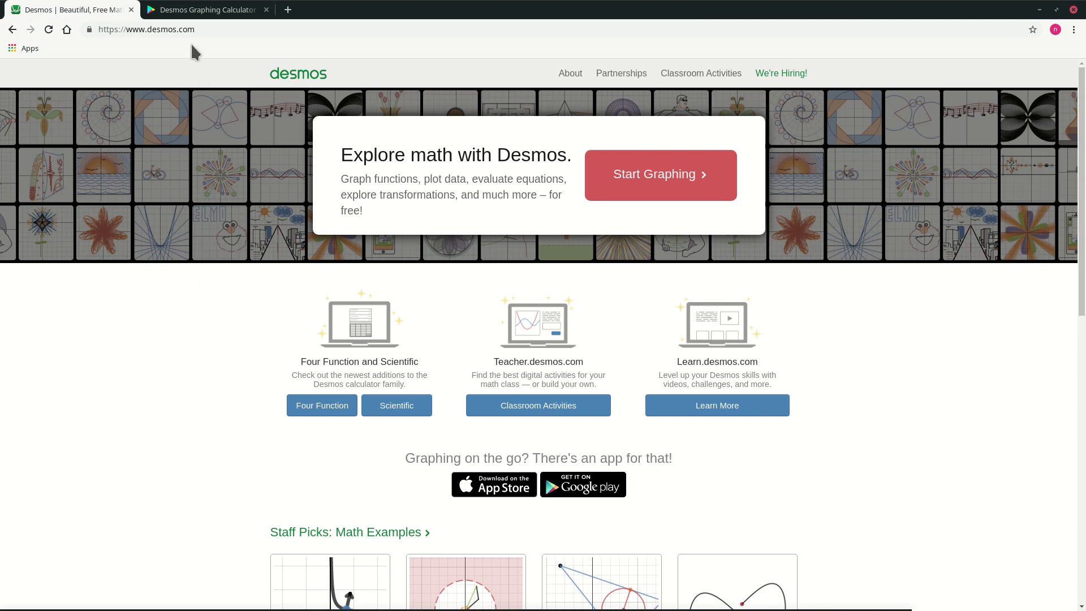
Step: Close the Google Play page for the Desmos app and go back to desmos.com
left_click(219, 9)
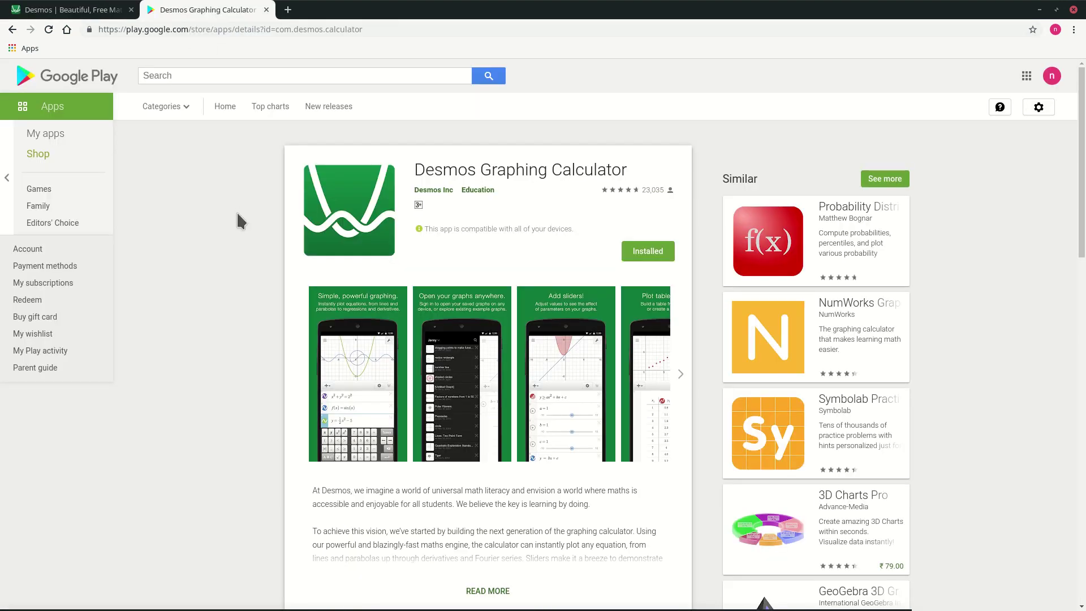
left_click(267, 10)
Step: Start a blank Desmos graph and show the on-screen math keypad
left_click(677, 187)
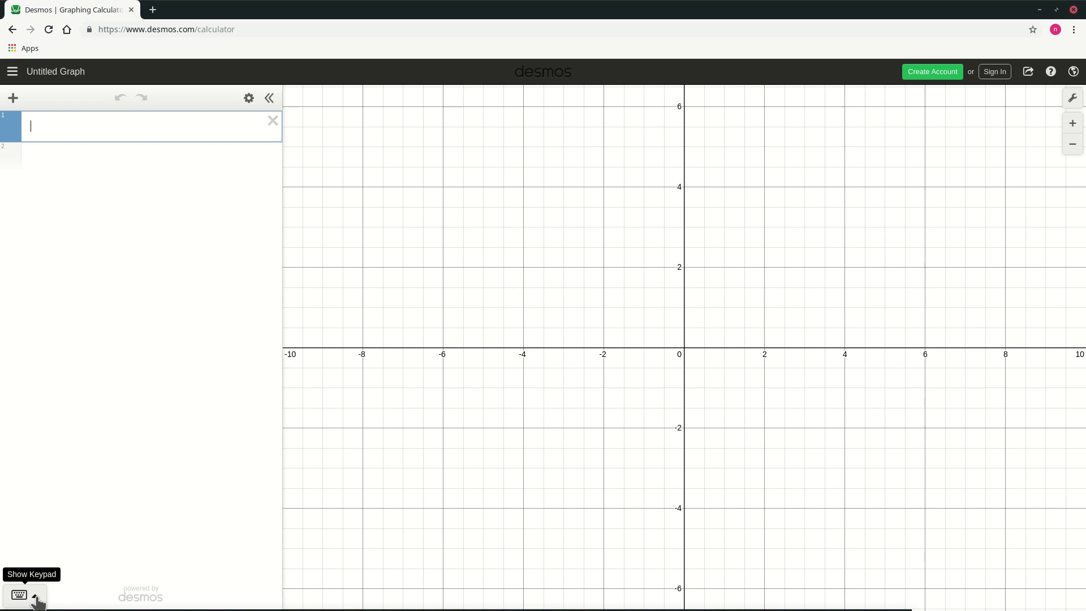
left_click(32, 600)
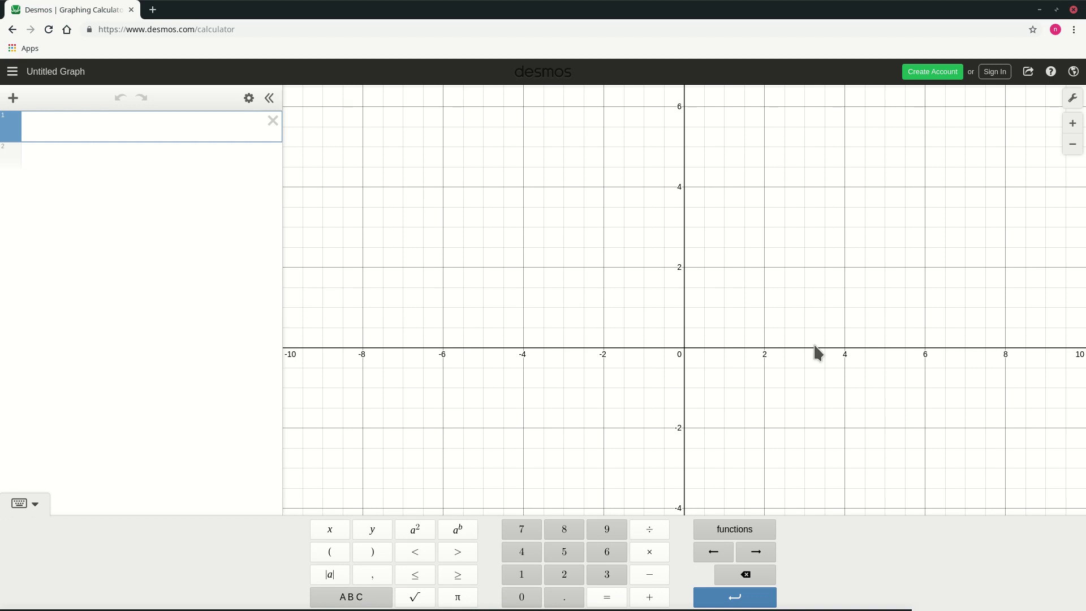
Step: Move the origin to the lower left and enter the point (0,0) in expression 1
left_click_drag(821, 263, 608, 373)
mouse_move(7, 607)
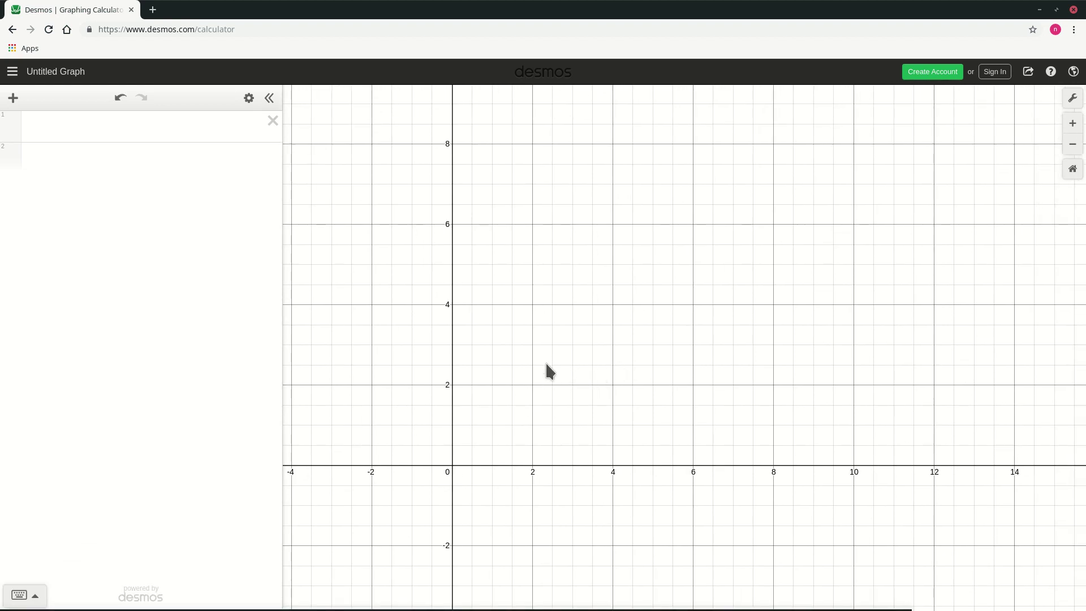
left_click(36, 595)
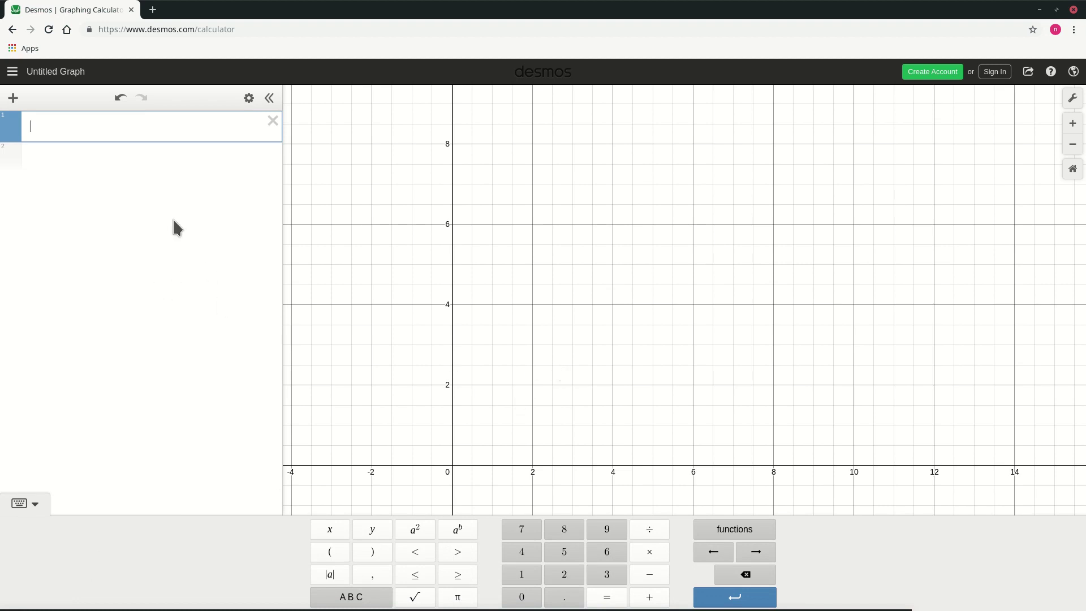
left_click(334, 555)
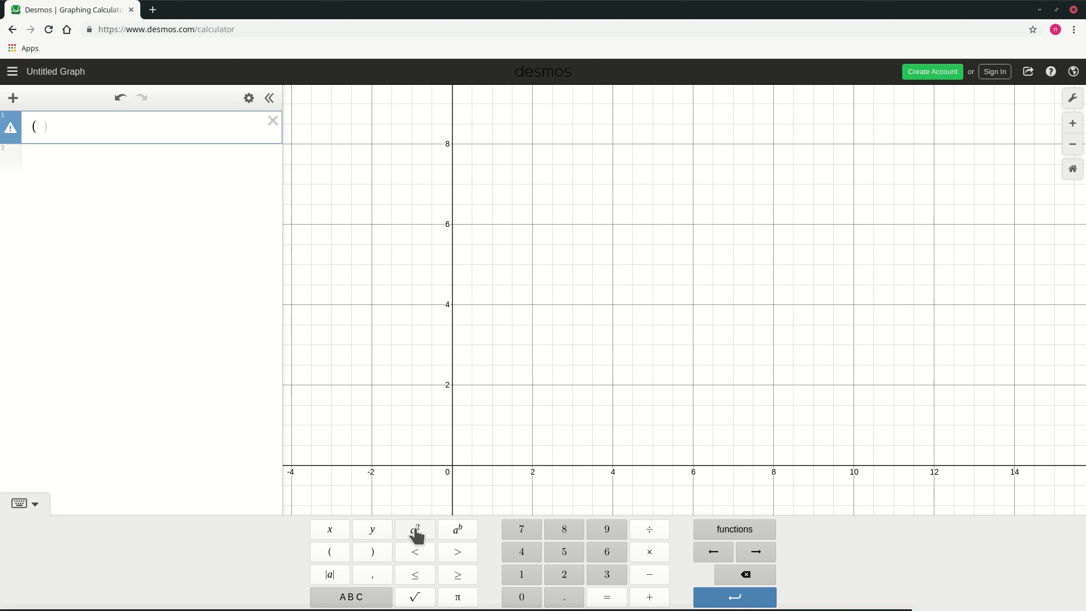
left_click(522, 597)
left_click(372, 575)
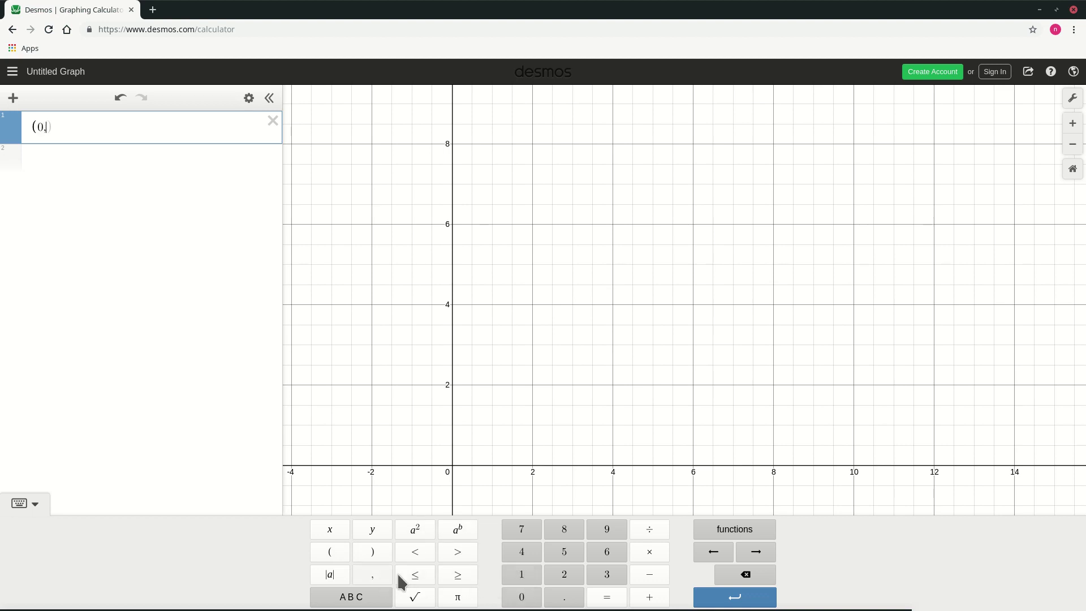
left_click(523, 598)
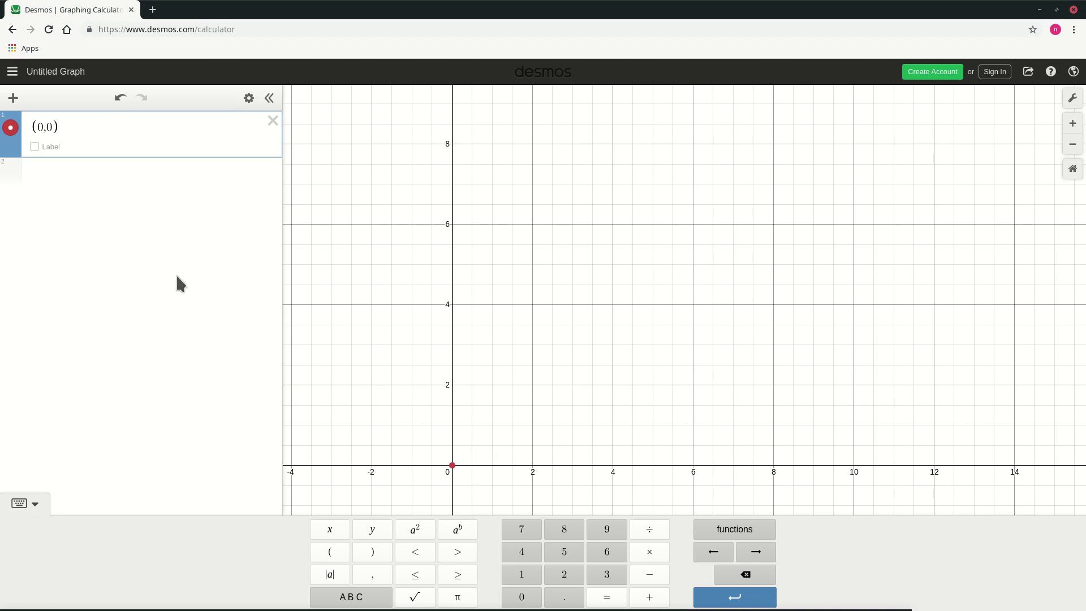
Step: Enter the point (1.8,50) on line 2 with the keypad
left_click(56, 178)
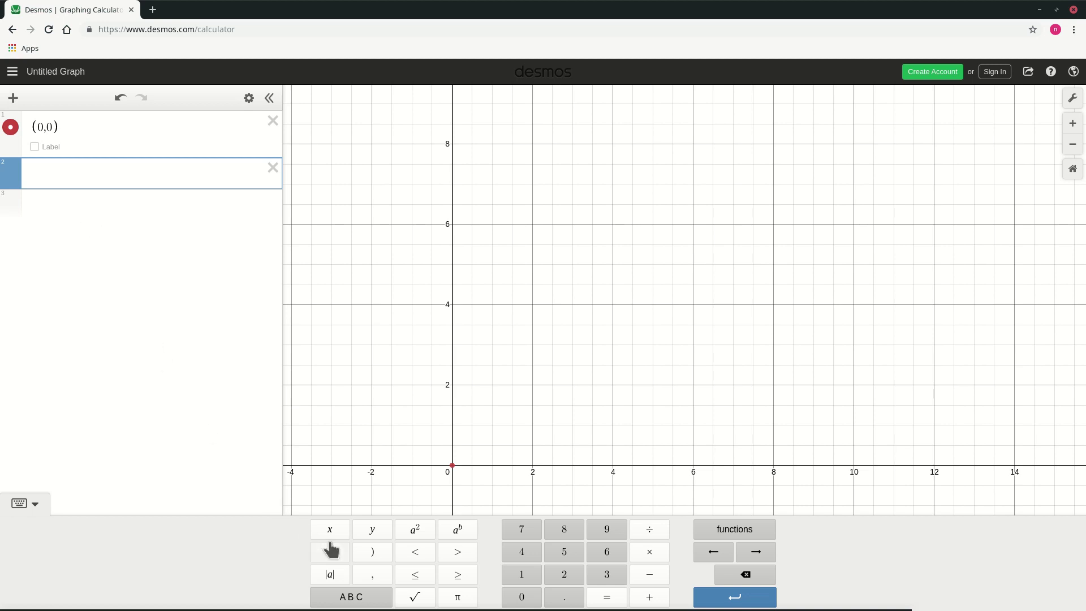
left_click(329, 551)
left_click(538, 577)
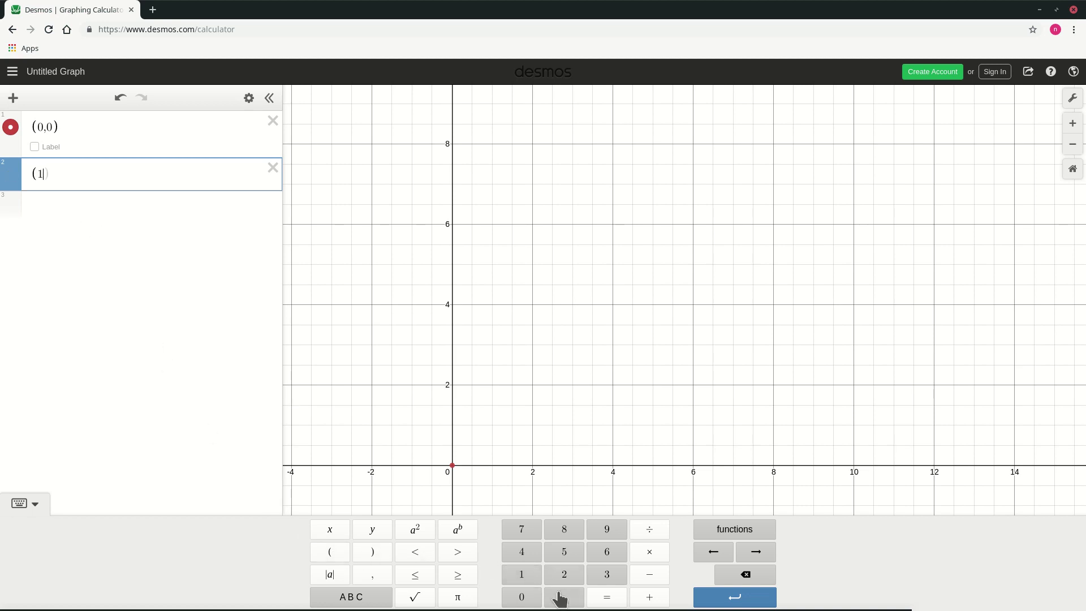
left_click(560, 597)
left_click(574, 534)
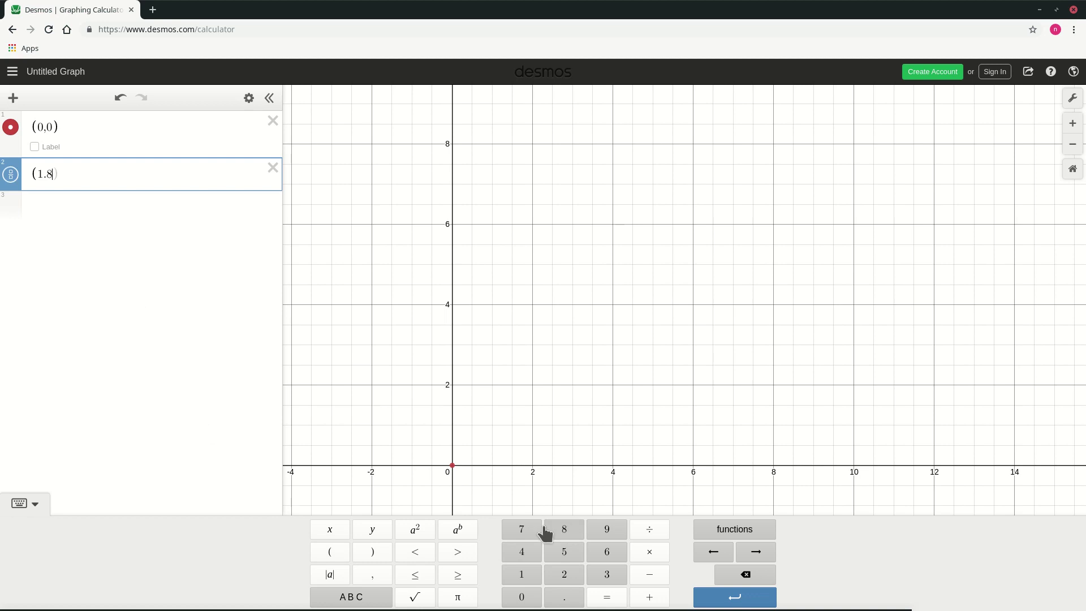
left_click(377, 575)
left_click(550, 552)
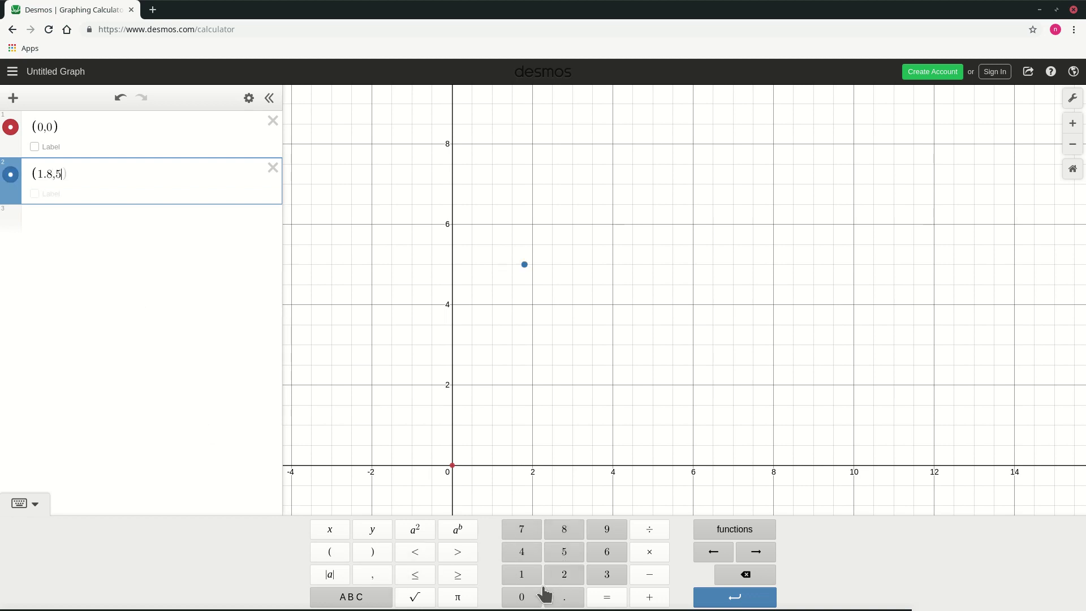
left_click(521, 597)
left_click(378, 549)
Step: Zoom out and pan the graph down to reveal higher y values
scroll(450, 226, "down", 4)
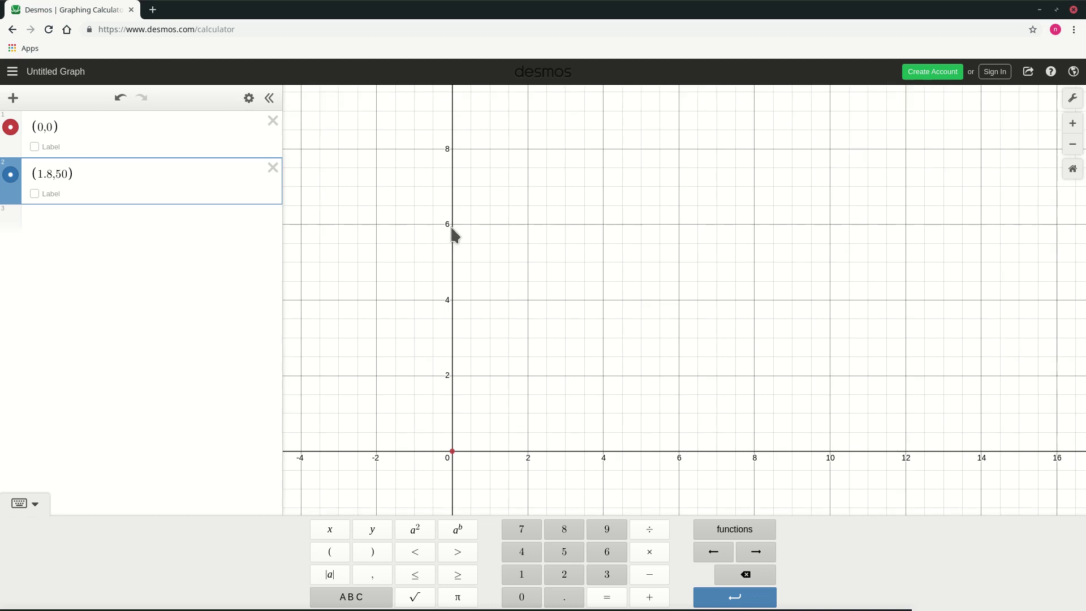
scroll(448, 228, "down", 8)
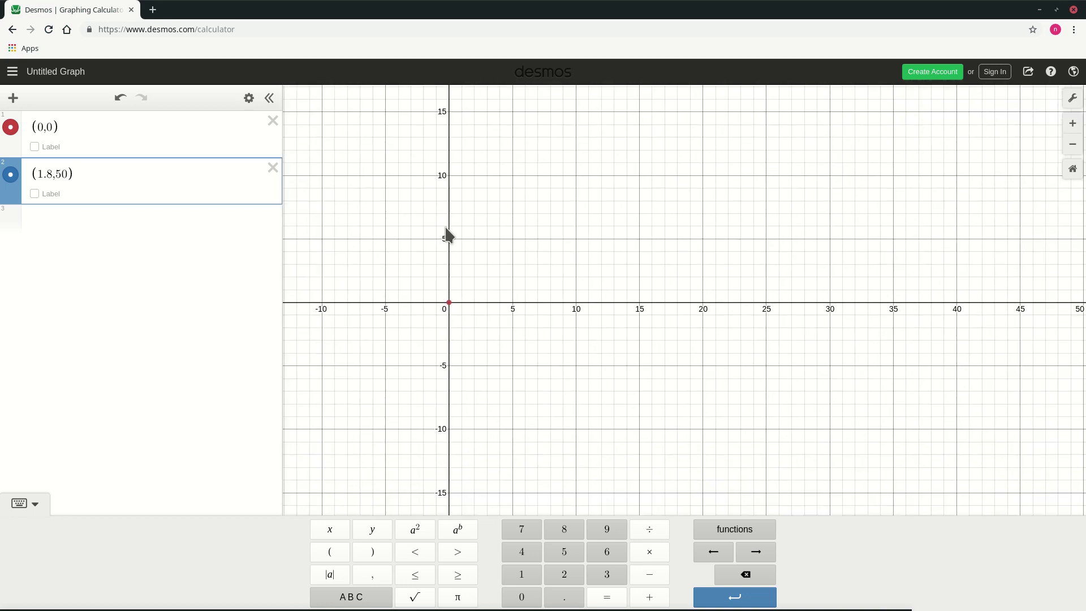
scroll(447, 232, "down", 5)
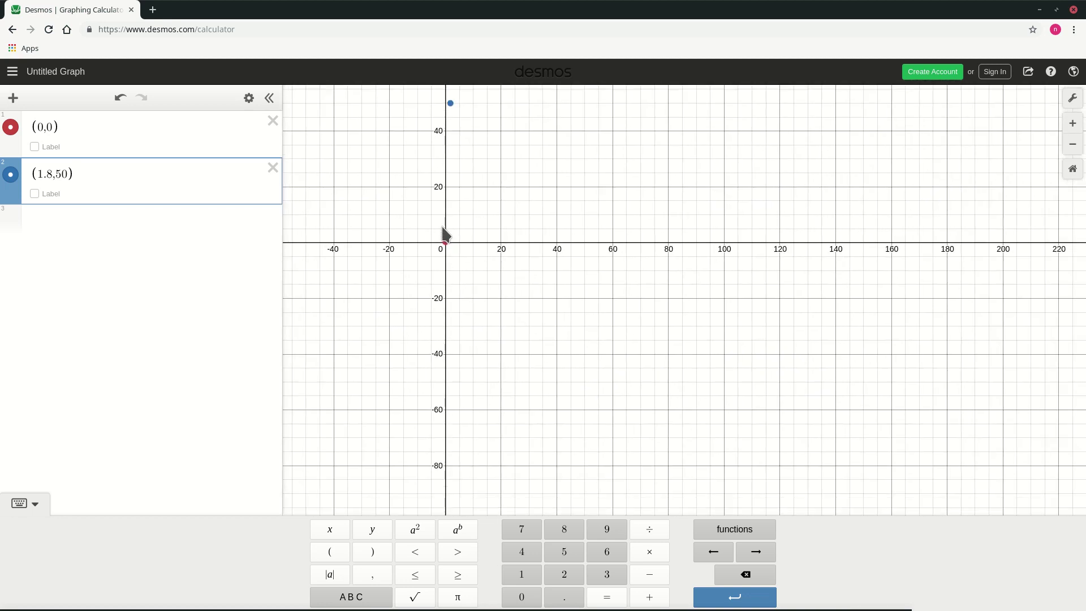
left_click_drag(473, 197, 483, 368)
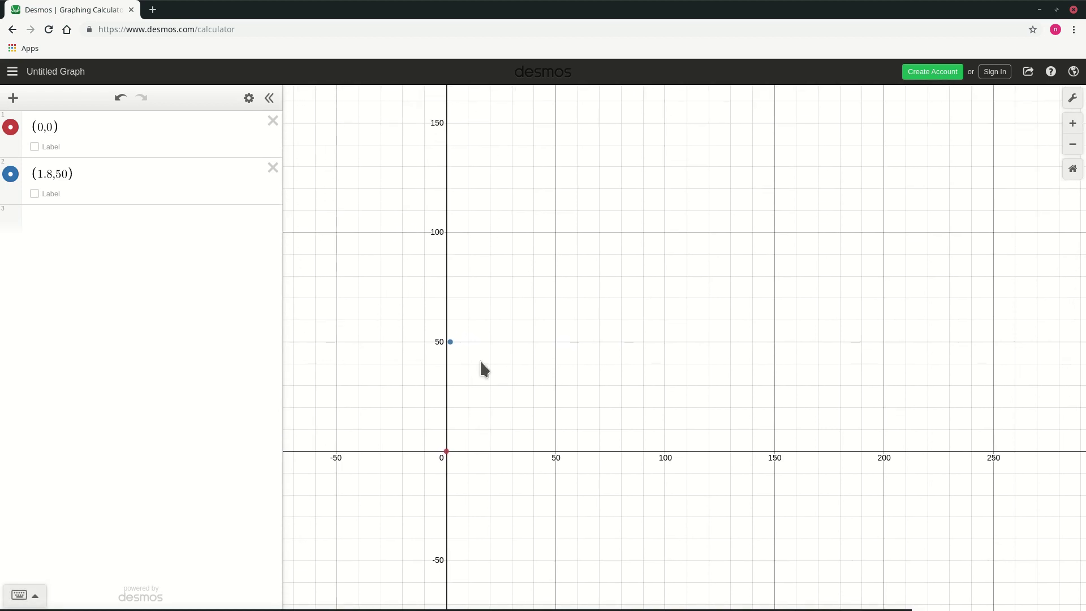
scroll(447, 321, "up", 3)
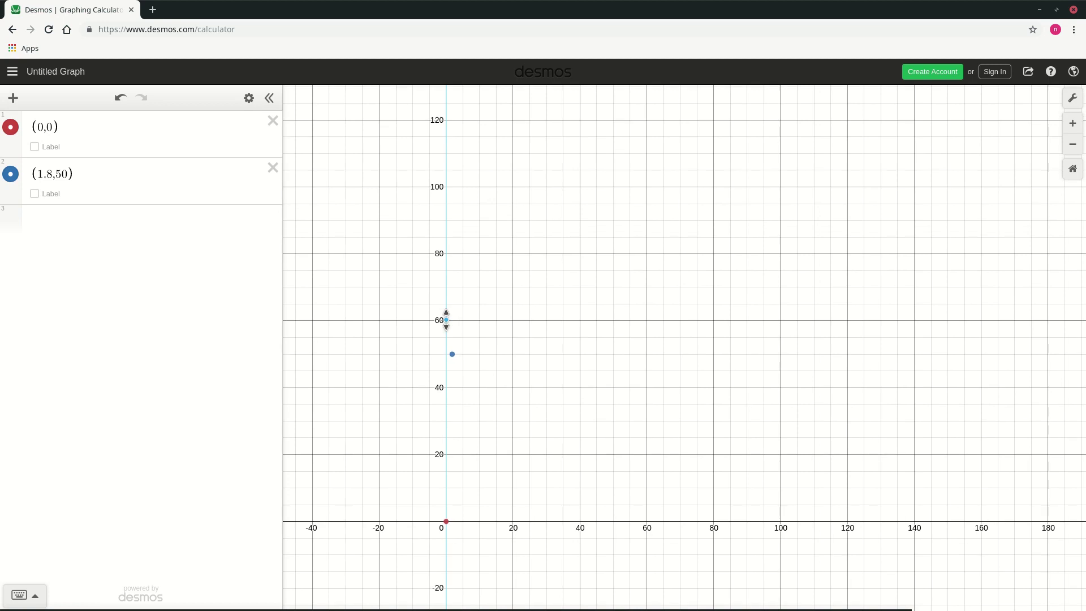
Step: Stretch the axes so x spans about -2 to 16 and y about -200 to 300, steps of 50
left_click_drag(446, 320, 446, 317)
left_click_drag(529, 373, 528, 374)
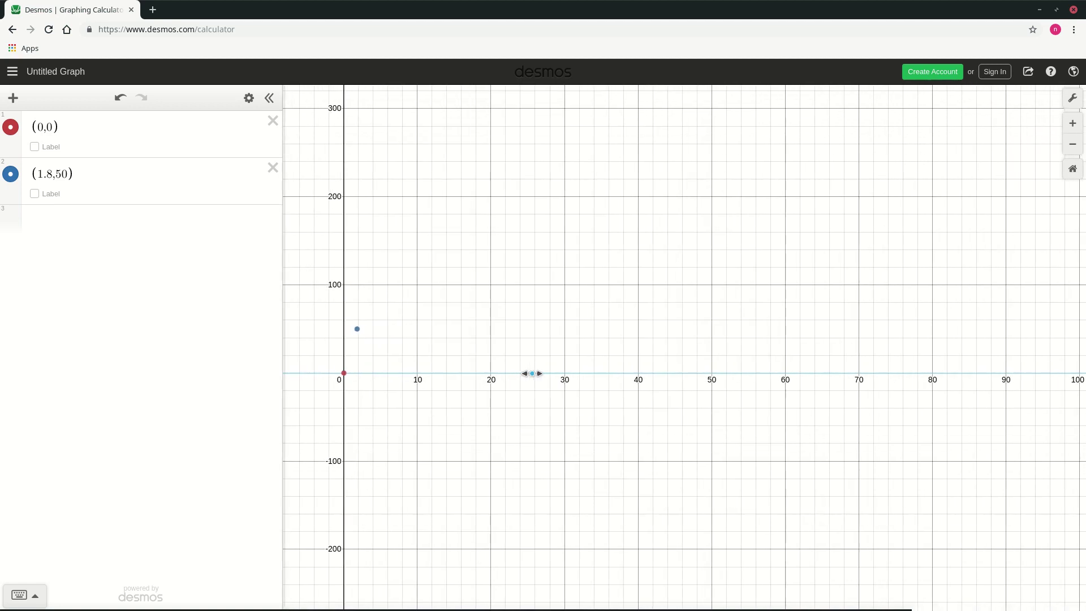
left_click_drag(346, 366, 515, 451)
left_click_drag(583, 459, 627, 489)
left_click_drag(451, 479, 446, 443)
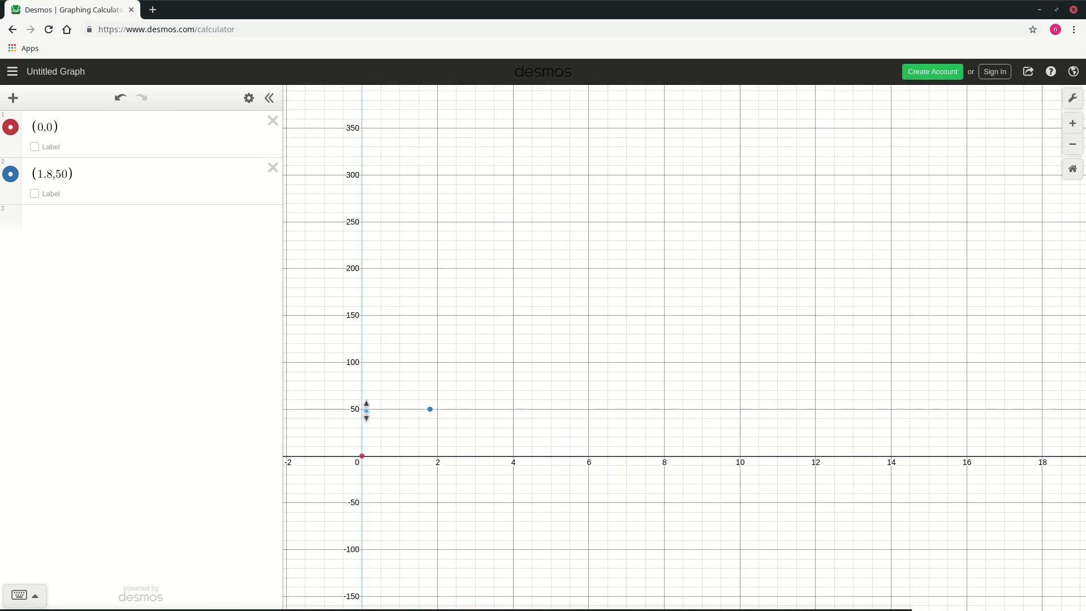
left_click_drag(662, 368, 731, 315)
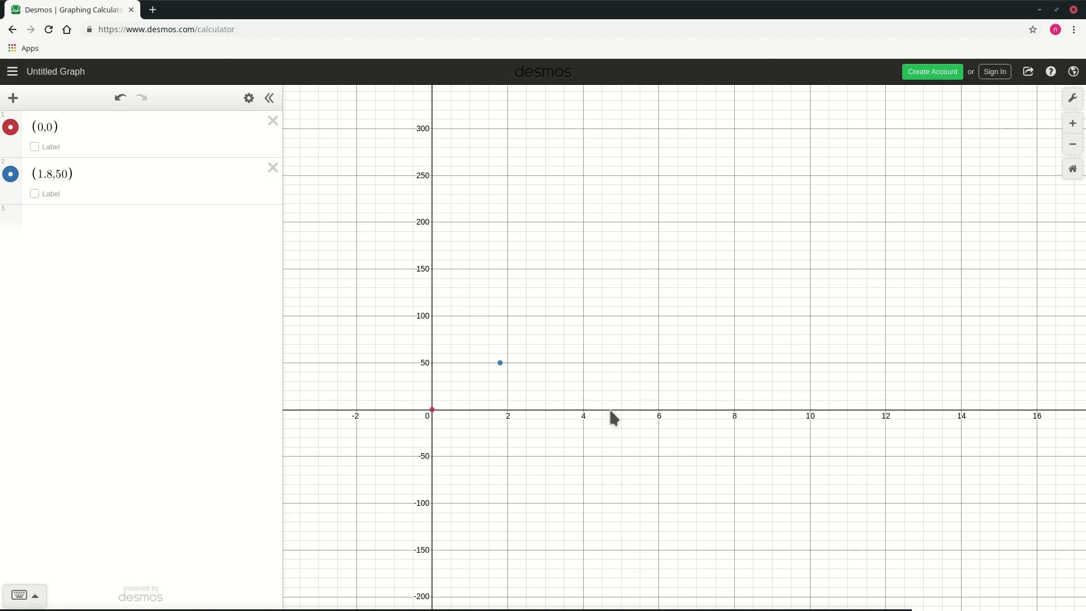
left_click_drag(612, 407, 614, 409)
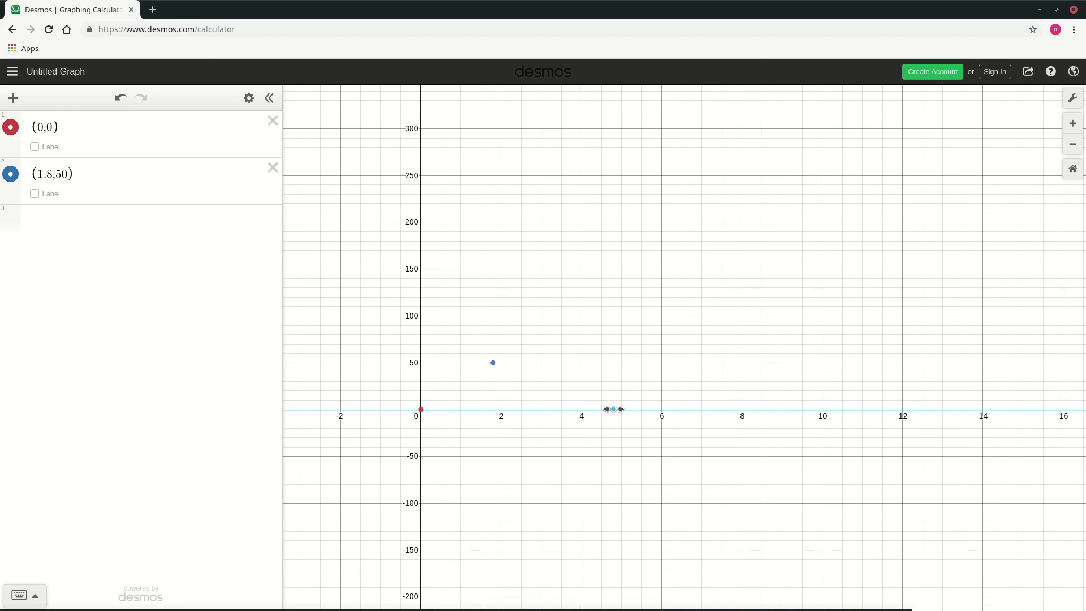
left_click_drag(613, 409, 614, 409)
Step: Enter the third point (3.75,100) on line 3
left_click(34, 593)
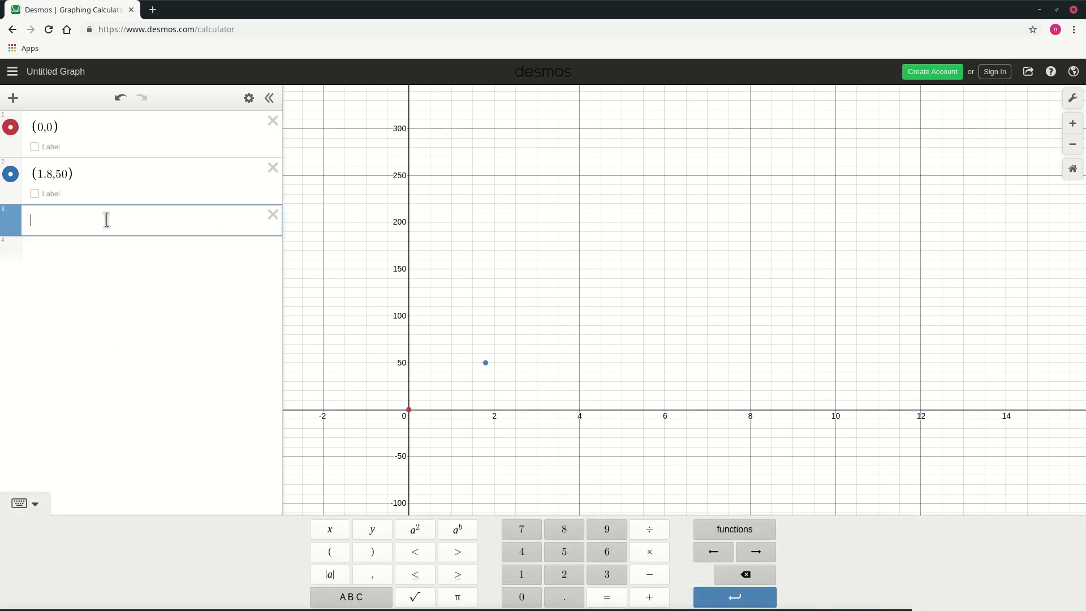
left_click(346, 550)
left_click(606, 574)
left_click(565, 596)
left_click(522, 528)
left_click(560, 551)
left_click(378, 576)
left_click(521, 573)
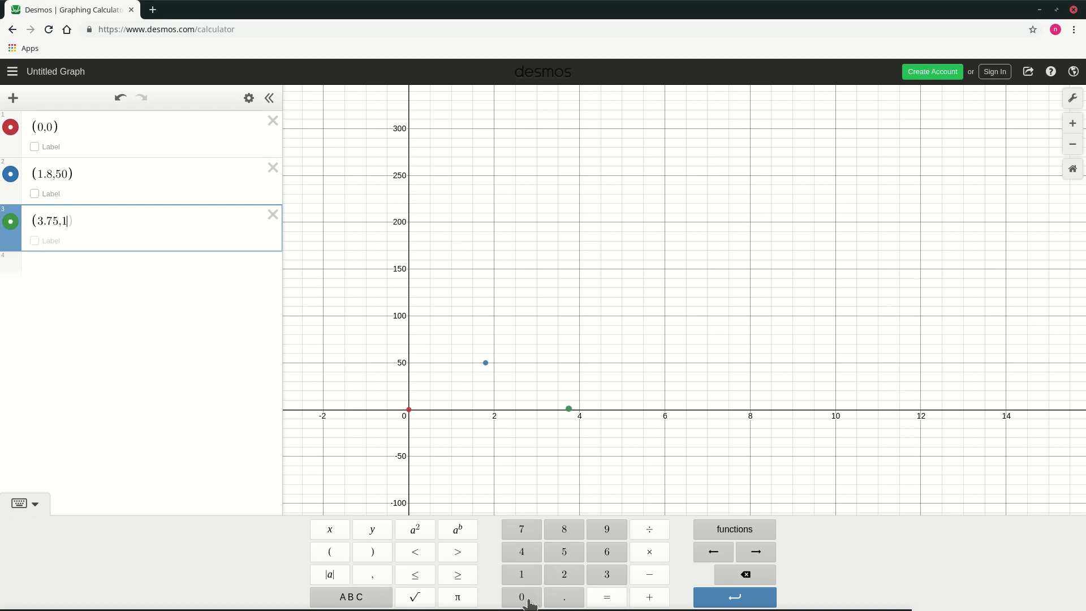
double_click(527, 599)
left_click(384, 555)
Step: Add the fourth point (6.1,150) on a new line
left_click(148, 277)
left_click(330, 552)
left_click(607, 551)
left_click(563, 596)
left_click(521, 574)
left_click(372, 574)
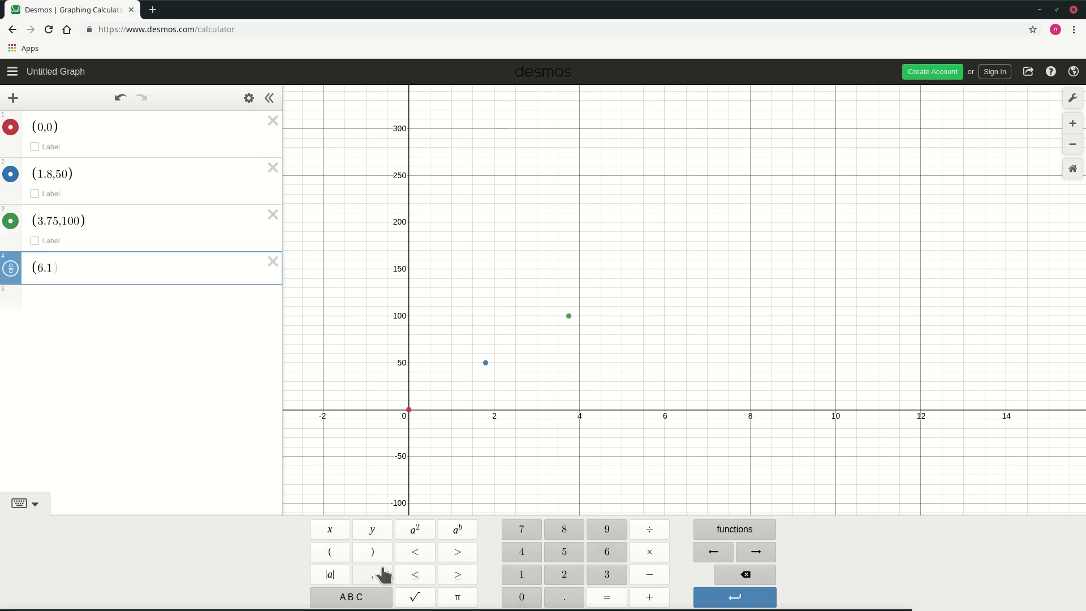
left_click(521, 574)
left_click(570, 557)
type("0")
Step: Add the fifth point (8.0,200) on a new line
left_click(145, 322)
left_click(547, 530)
left_click(563, 597)
left_click(521, 596)
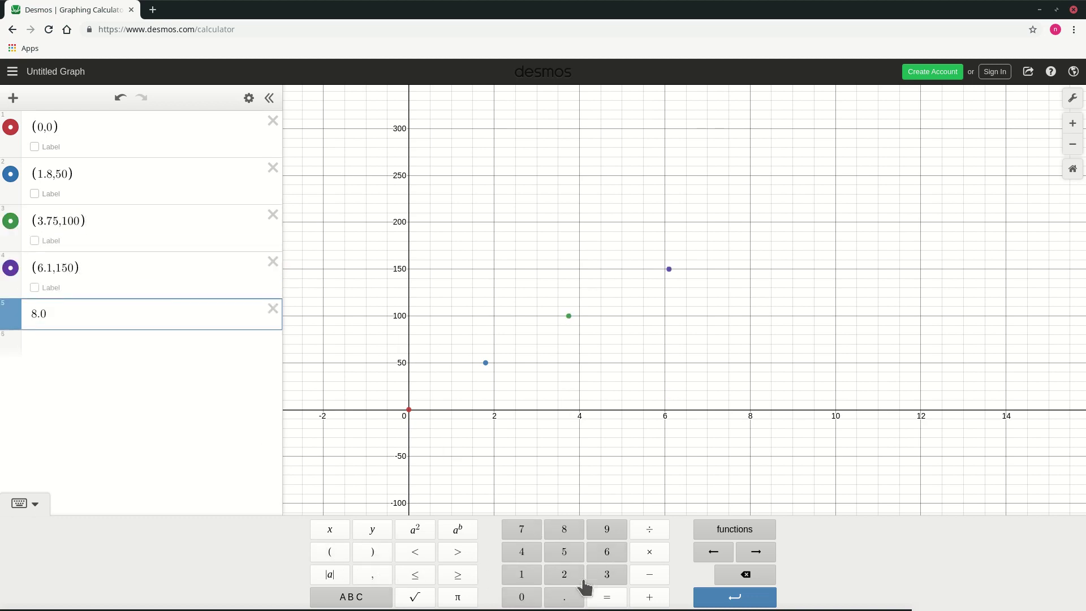
left_click(344, 557)
left_click(372, 574)
left_click(564, 574)
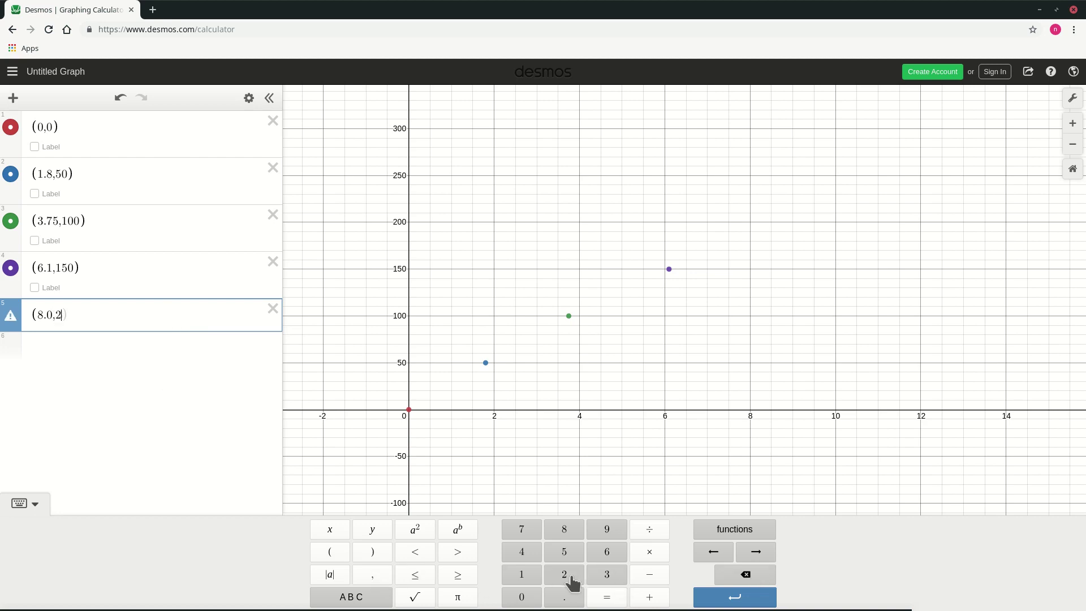
type("00")
Step: Add the sixth point (10.4,250) on a new line
key("Return")
left_click(330, 552)
left_click(522, 574)
left_click(522, 597)
left_click(564, 596)
left_click(372, 574)
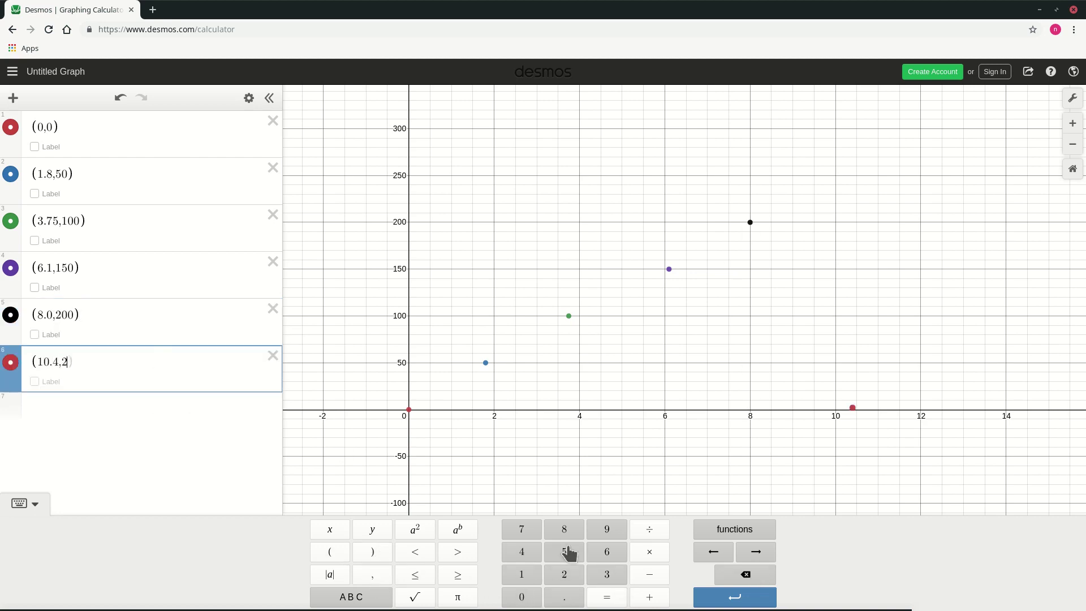
left_click(564, 552)
left_click(521, 596)
Step: Add the last point (12.5,300) and pan so all seven points fit in view
key("Return")
type("(12.5,3")
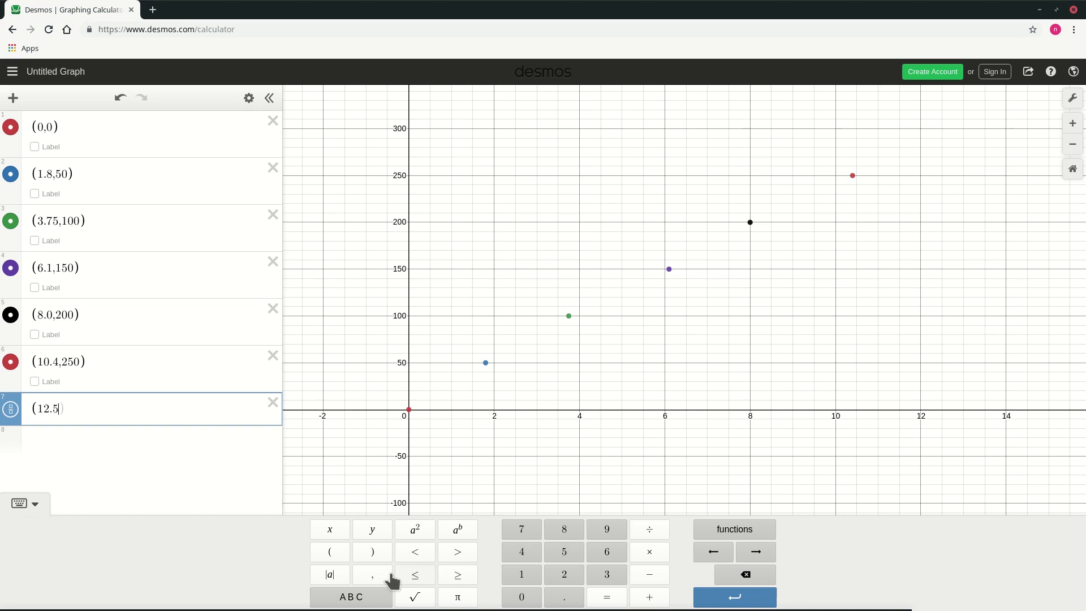
left_click(521, 597)
left_click(522, 596)
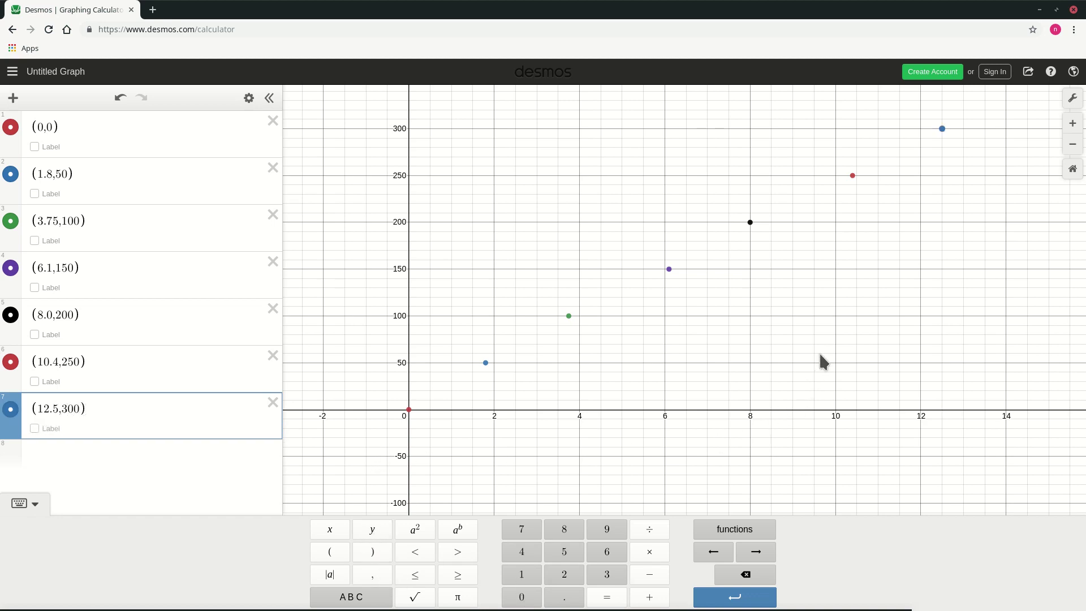
left_click_drag(840, 311, 807, 388)
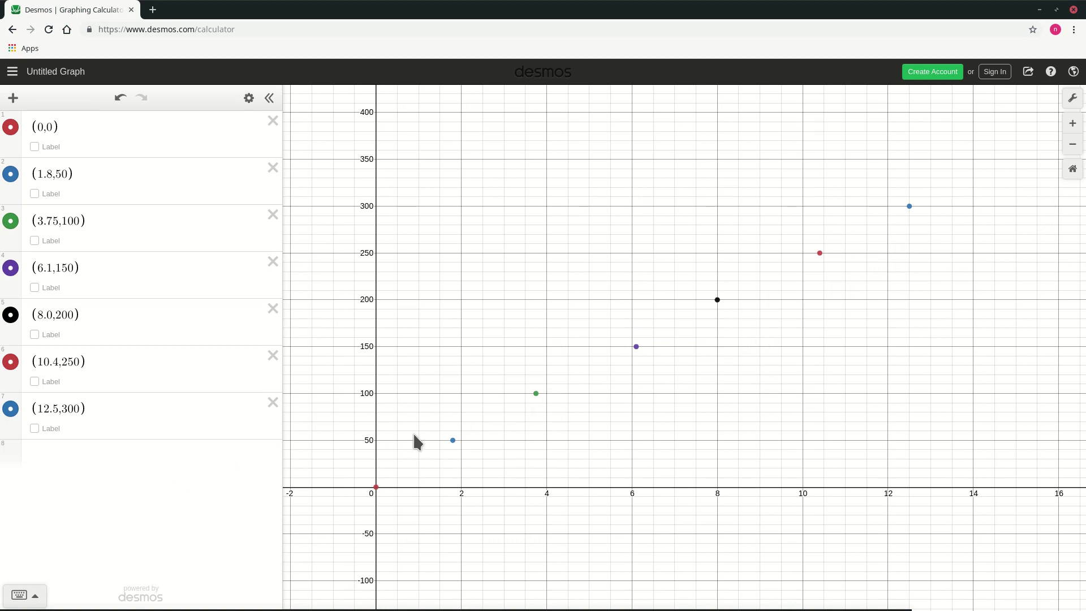
Step: Focus the empty expression row 8 beneath the seven data points
left_click(170, 459)
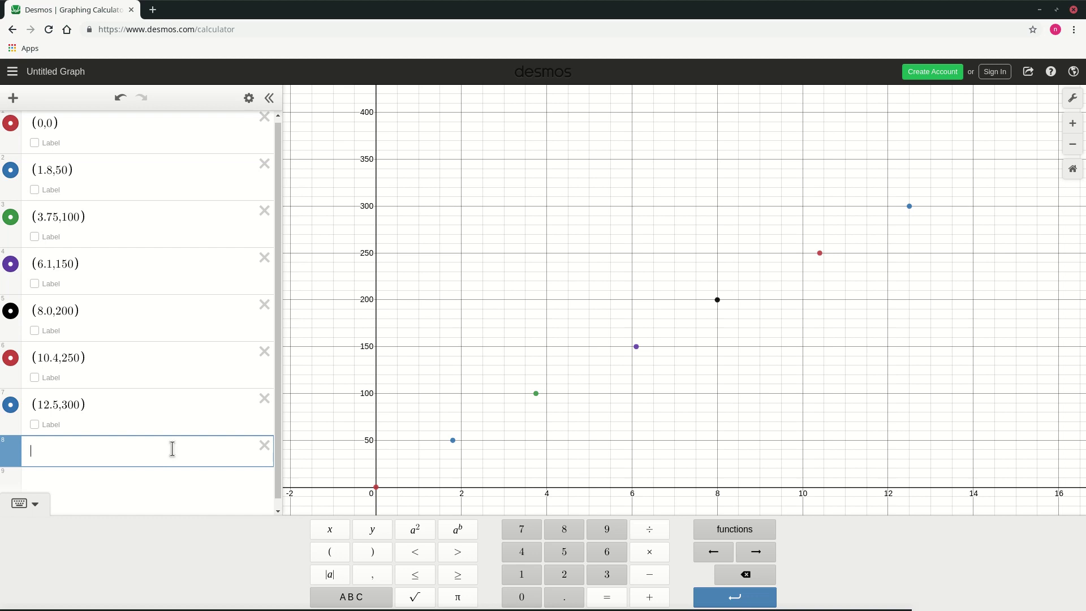
Step: Enter mx in row 8, add a slider for m, and append +0 to get mx+0
type("x")
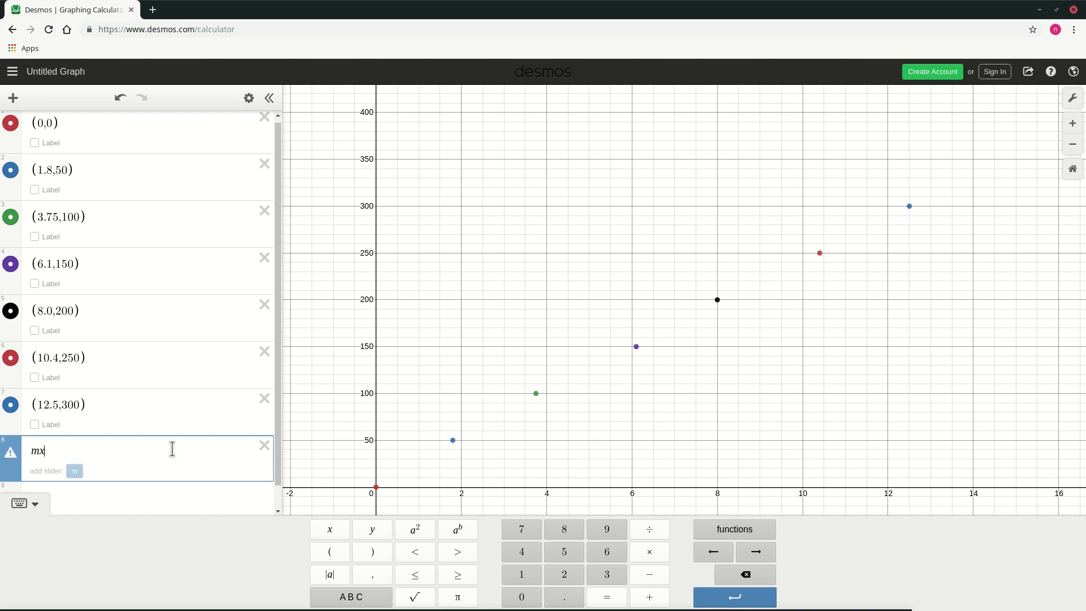
left_click(75, 472)
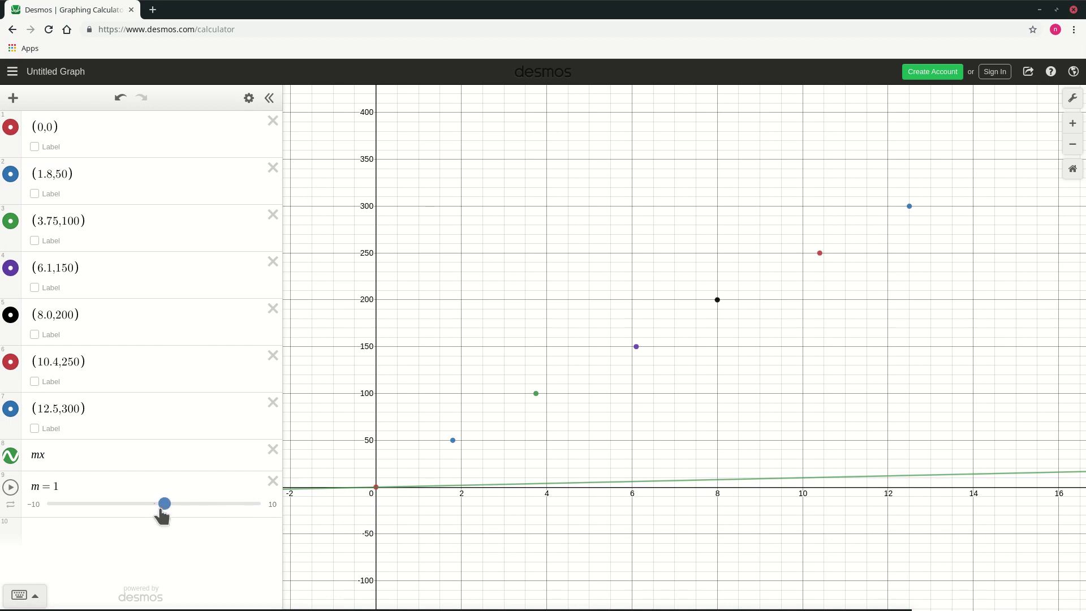
left_click(143, 449)
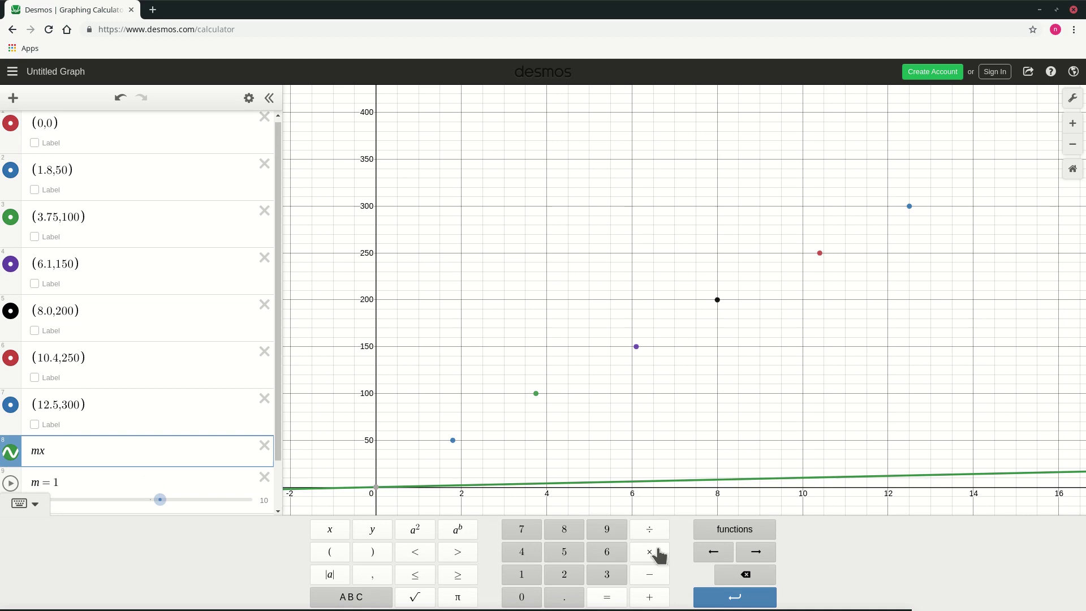
left_click(649, 597)
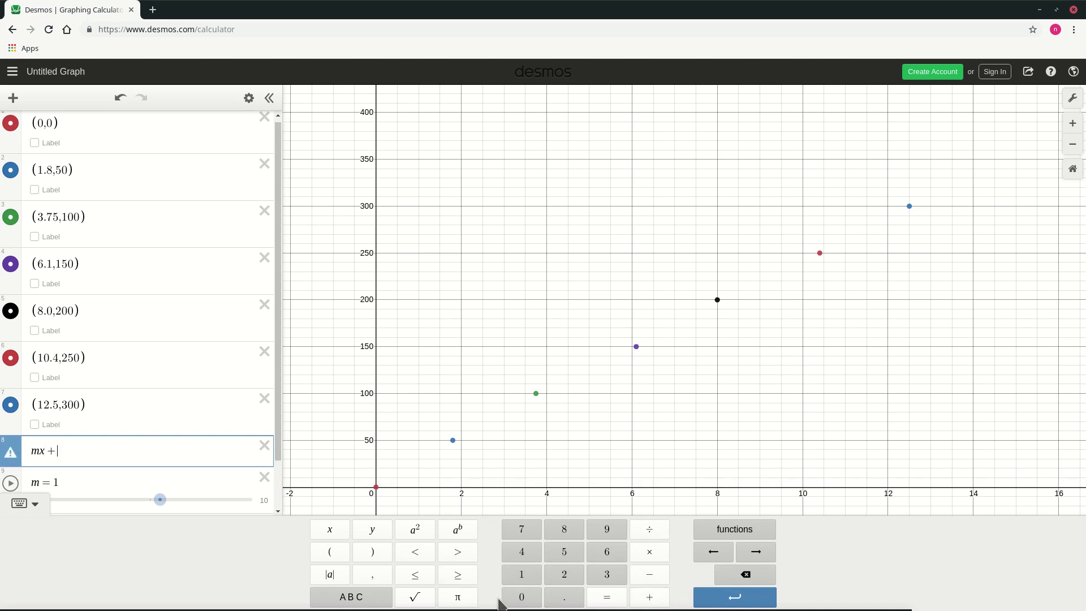
left_click(521, 597)
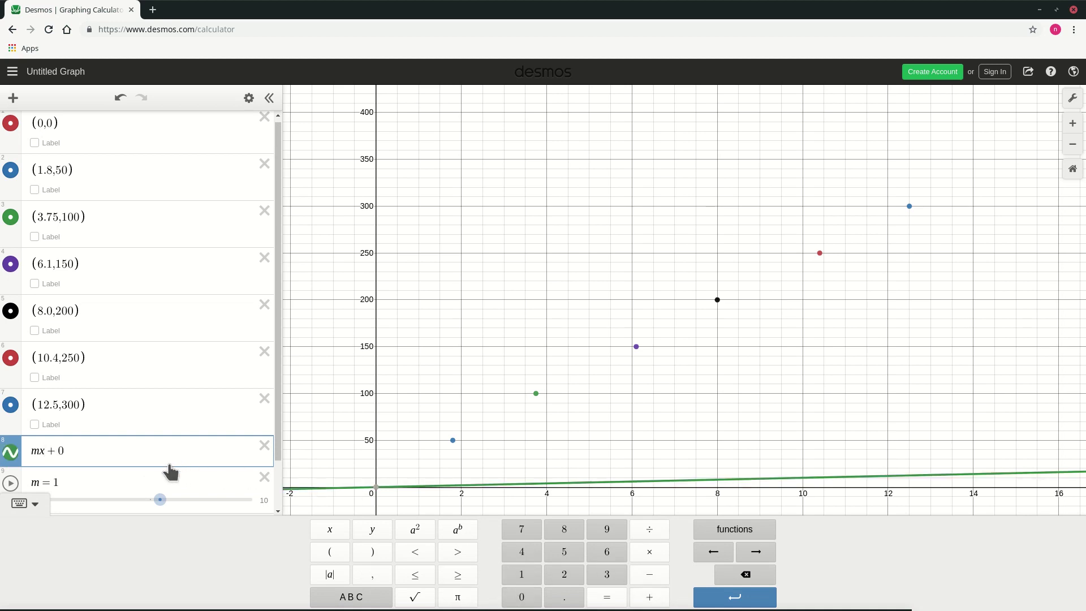
Step: Hide the keypad and drag the m slider up to 10
left_click(46, 505)
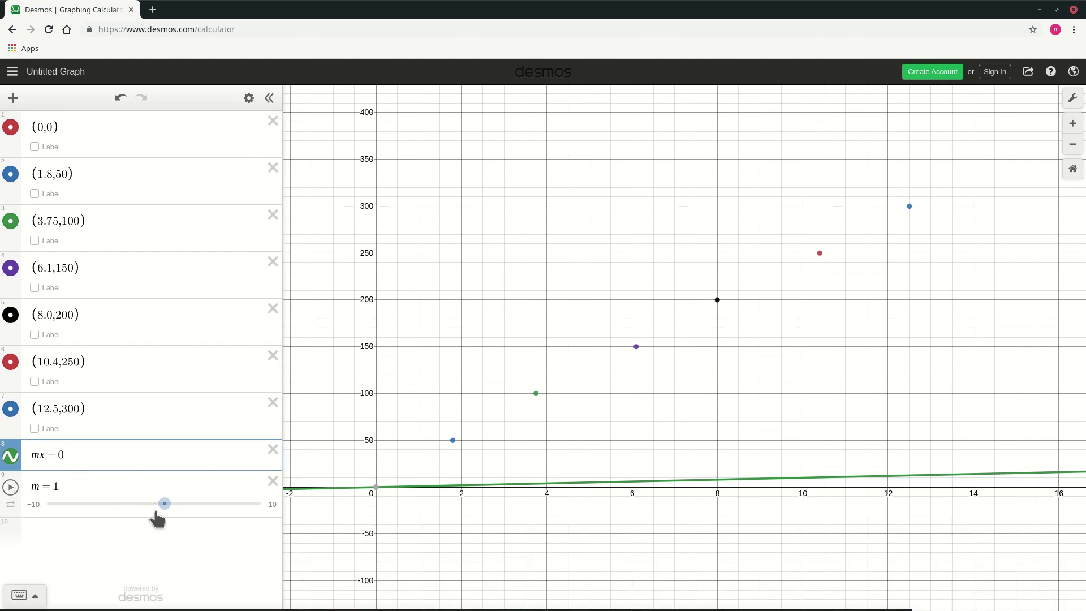
left_click_drag(163, 509, 260, 518)
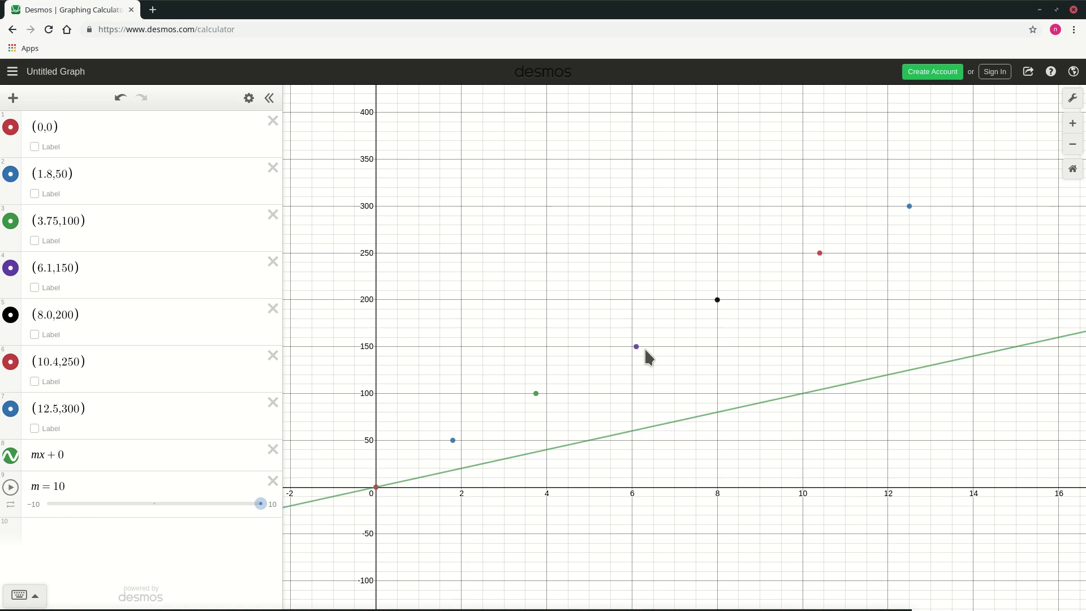
Step: Set the m slider's lower bound to 0 and upper bound to 100, then hide the keypad
left_click(35, 503)
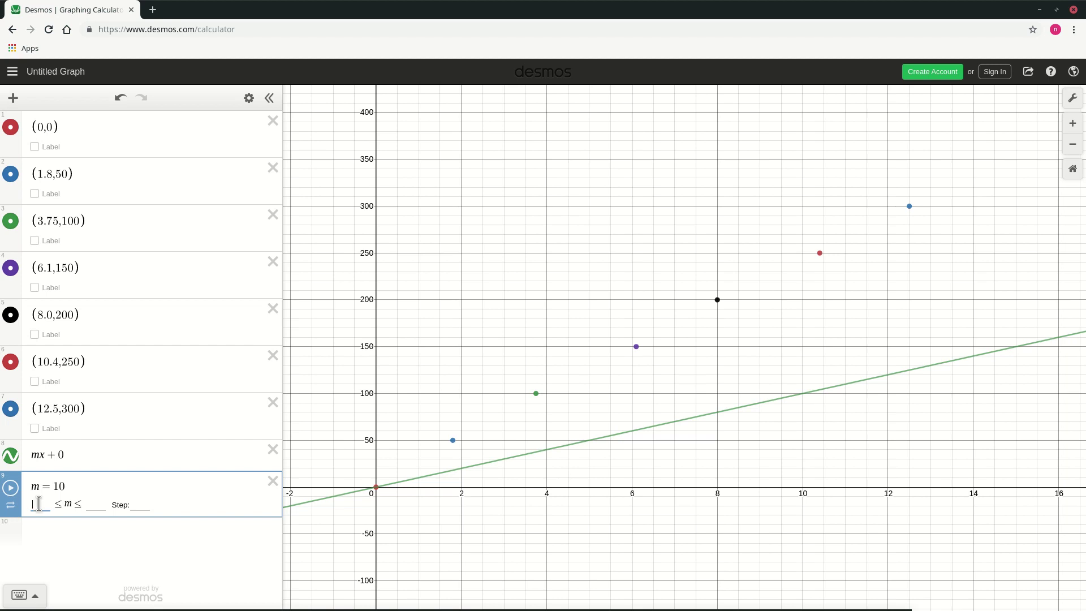
left_click(18, 595)
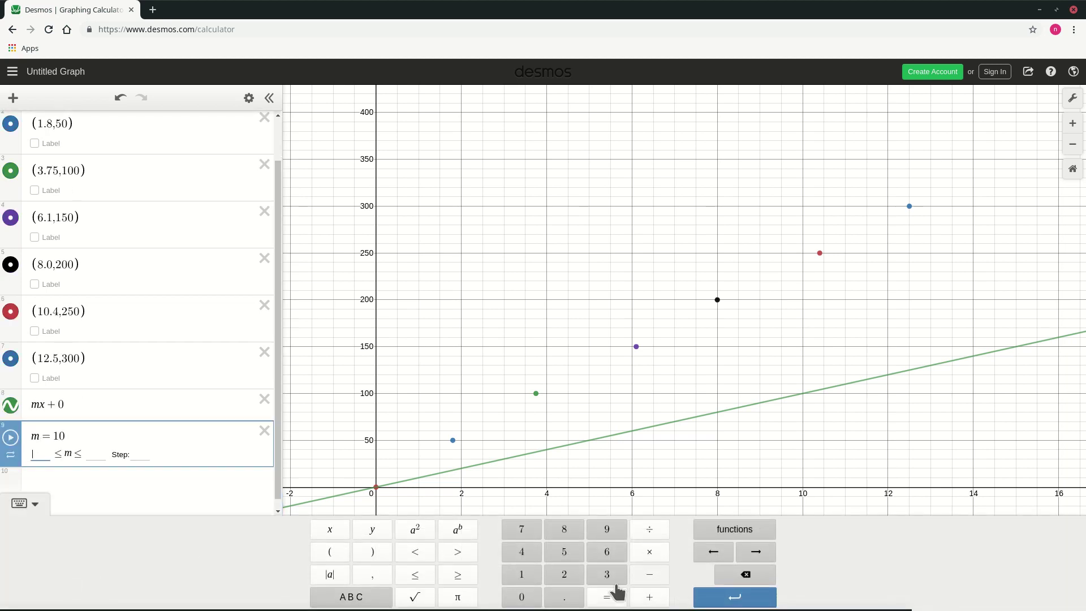
left_click(526, 597)
left_click(534, 574)
left_click(522, 596)
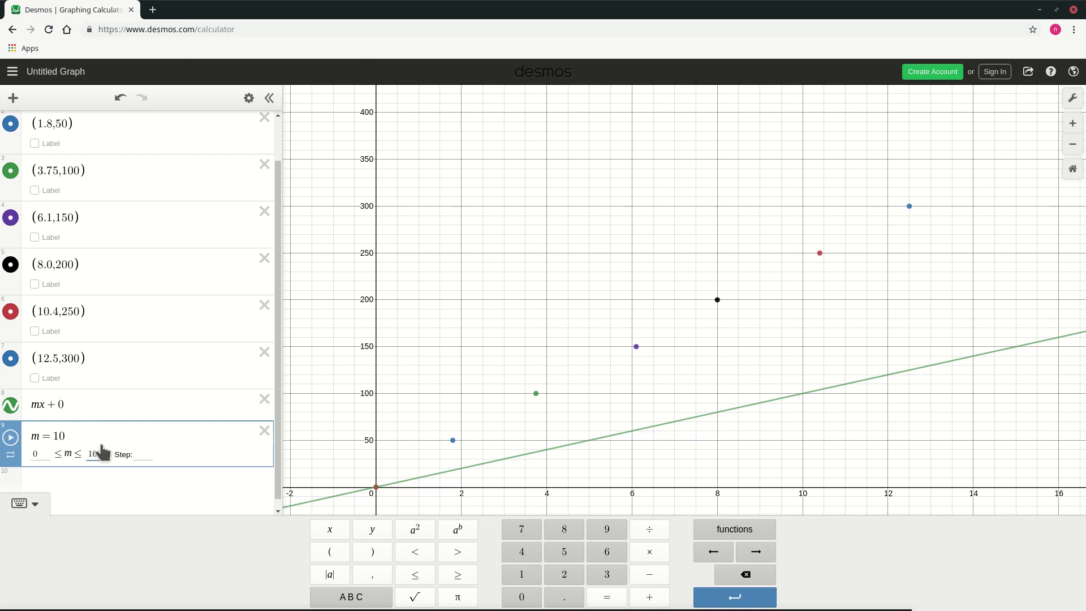
type("0")
left_click(144, 449)
left_click(180, 480)
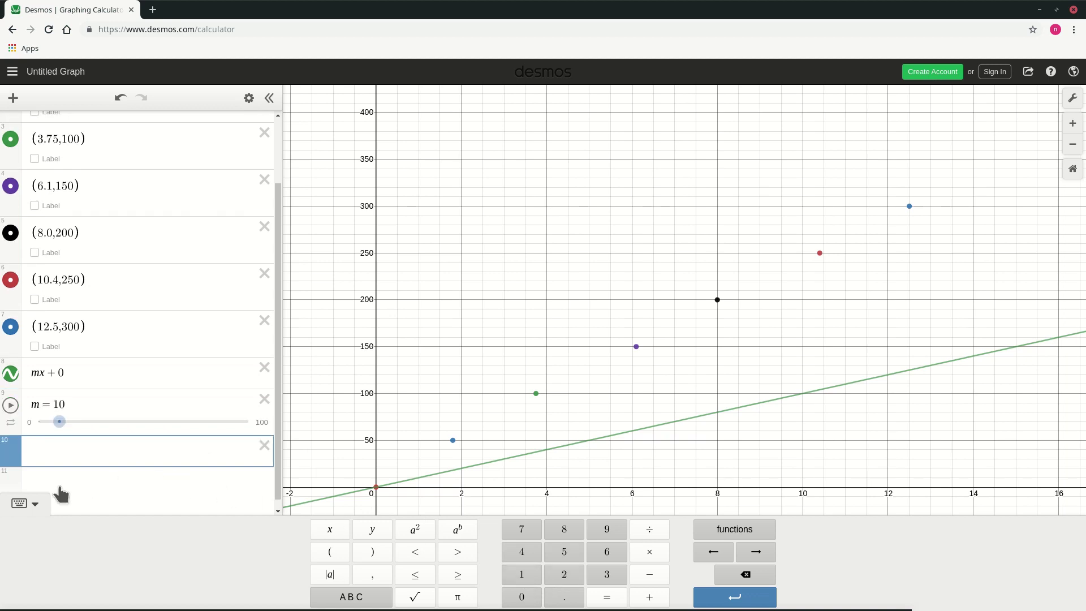
left_click(37, 503)
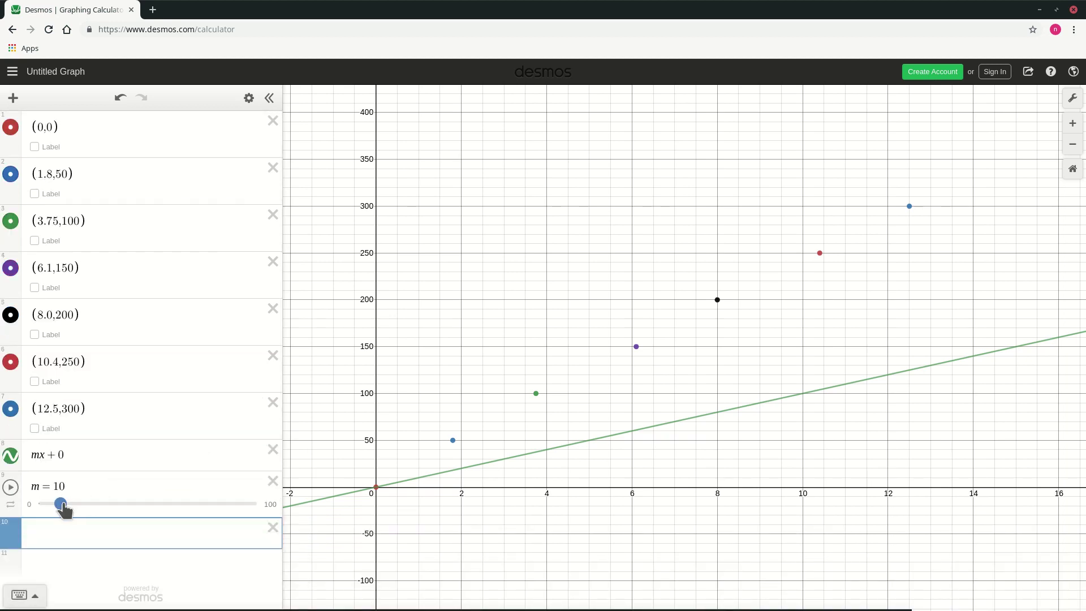
Step: Drag the m slider up to 24 and select the m = 24 row to show its bounds
left_click_drag(64, 509, 95, 491)
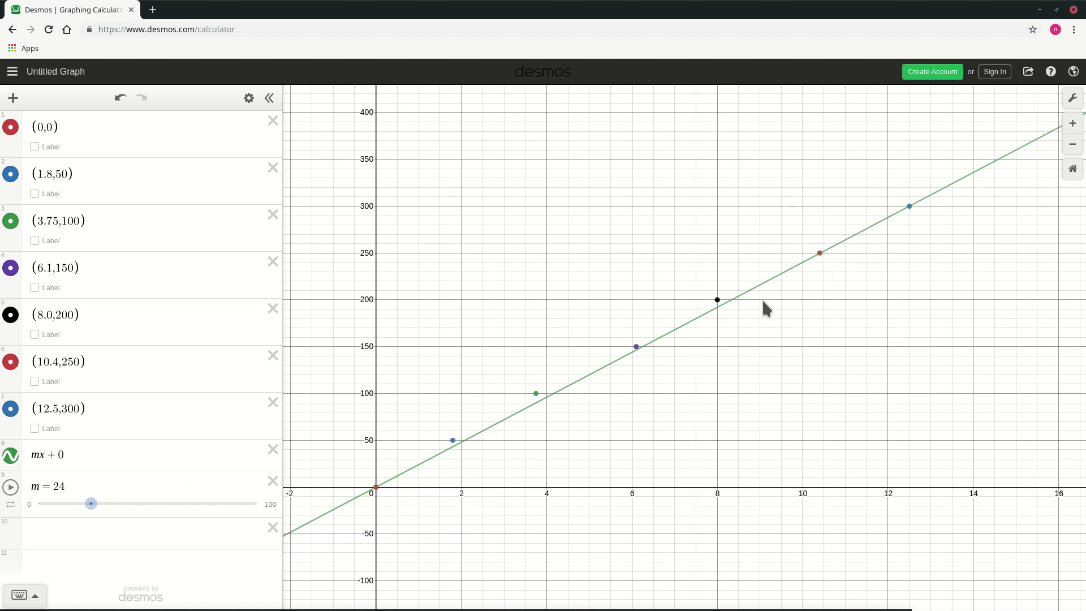
left_click(67, 482)
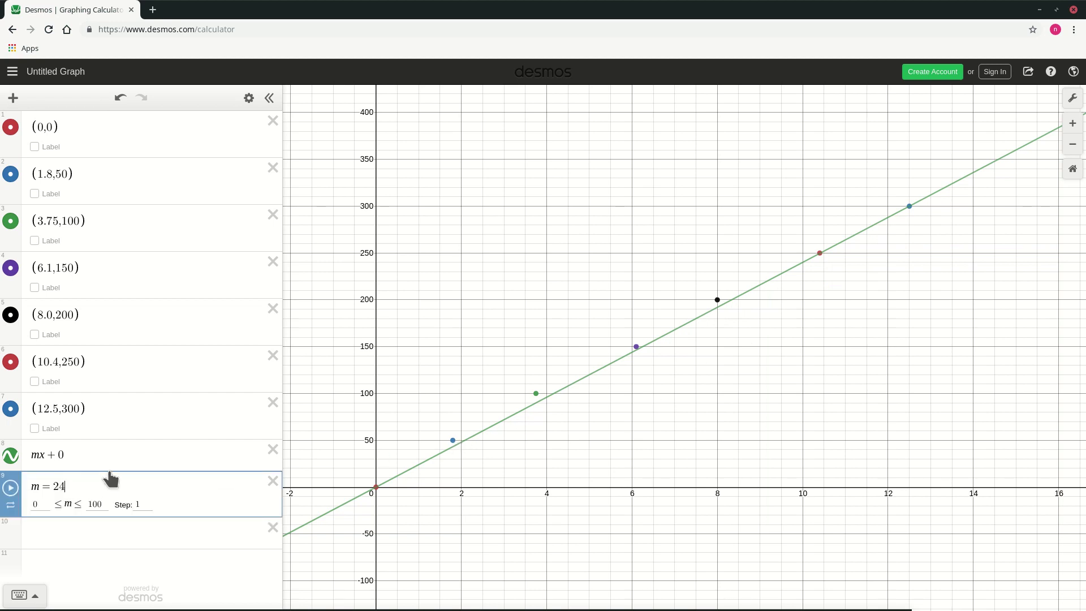
Step: Change the slope to m = 24.5 with the on-screen keypad, then start a new empty expression
left_click(29, 595)
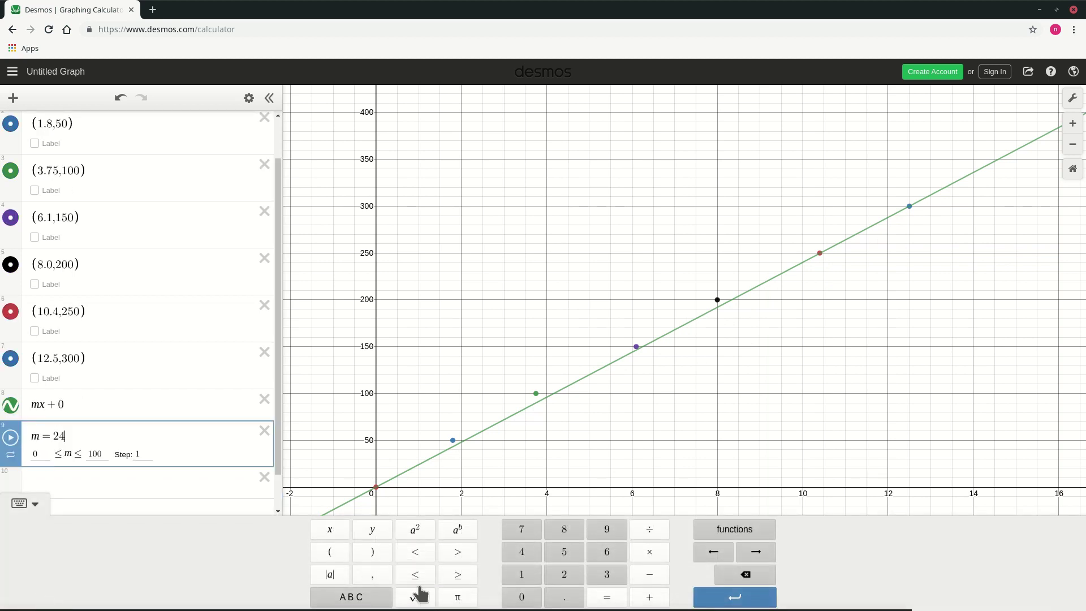
left_click(564, 596)
left_click(564, 552)
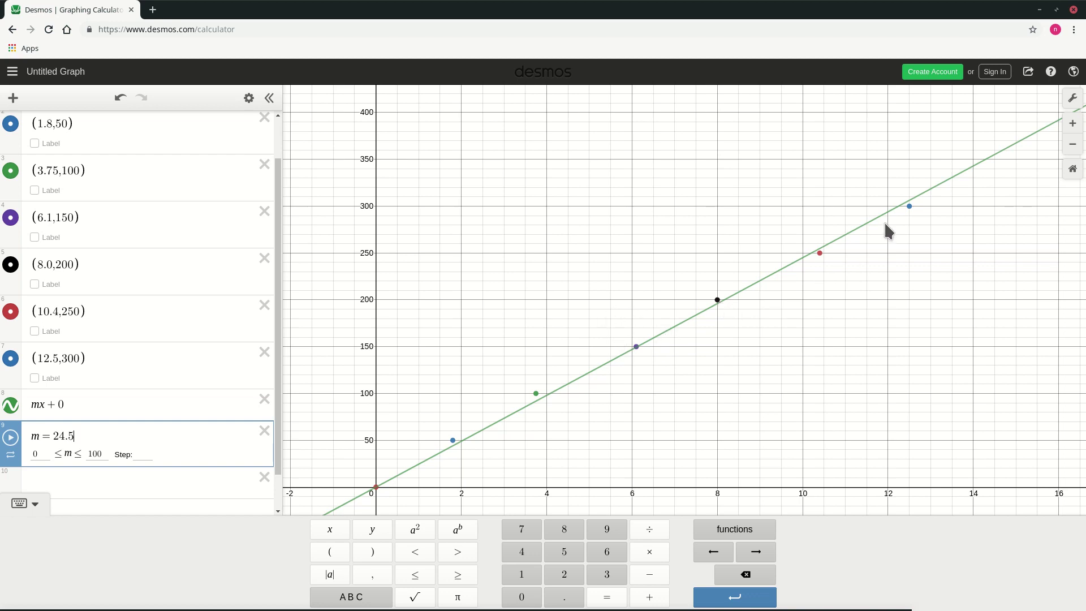
left_click(395, 413)
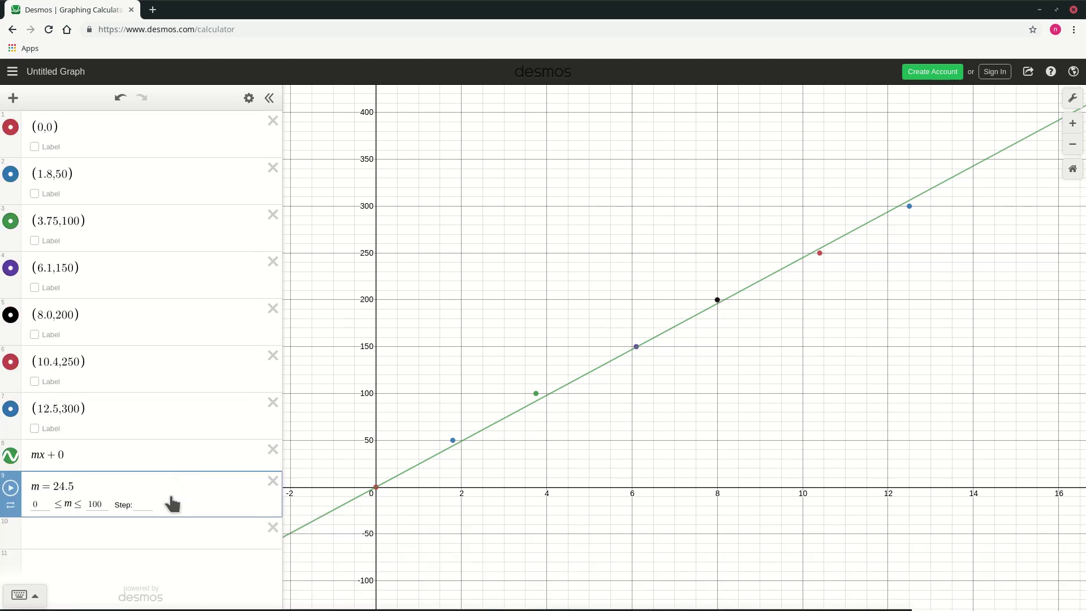
left_click(117, 527)
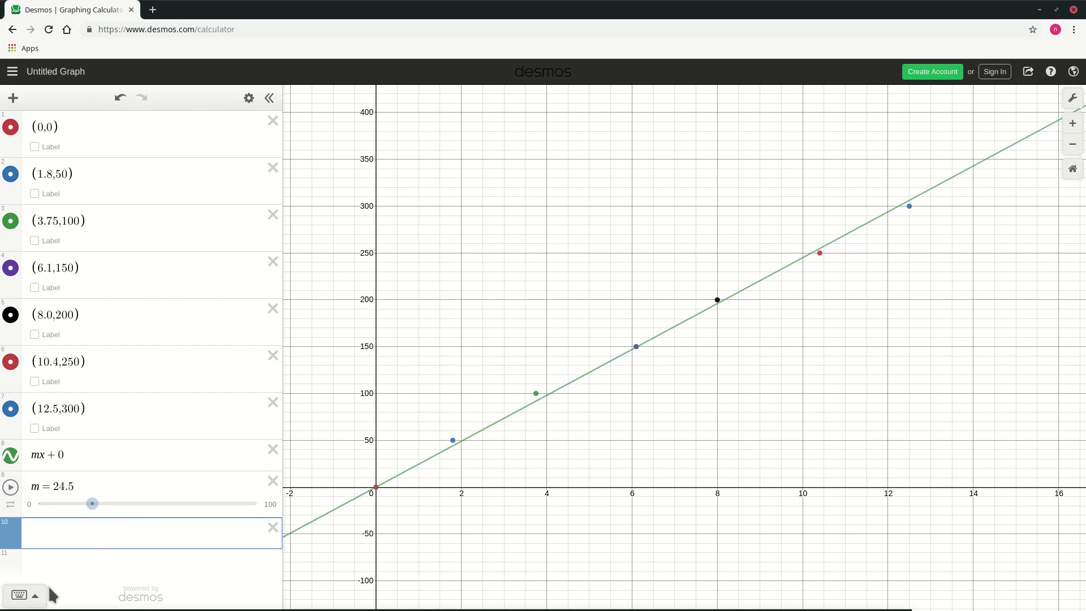
Step: Enter k = m·980 in expression 10 with the keypad, so it evaluates to k = 24010
left_click(34, 596)
left_click(351, 596)
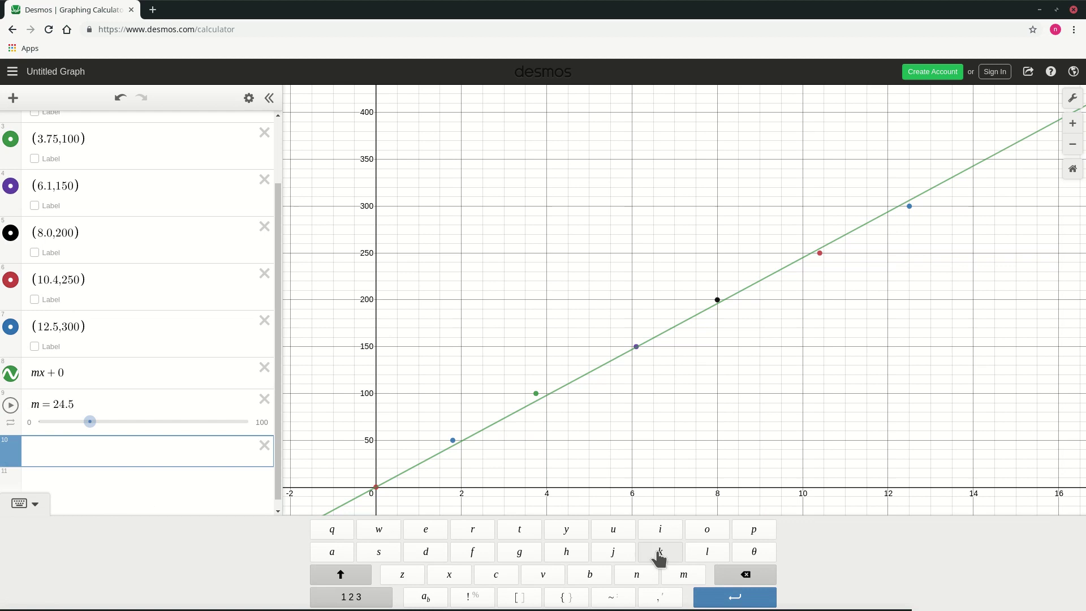
left_click(660, 551)
left_click(603, 595)
left_click(683, 574)
left_click(350, 597)
left_click(649, 551)
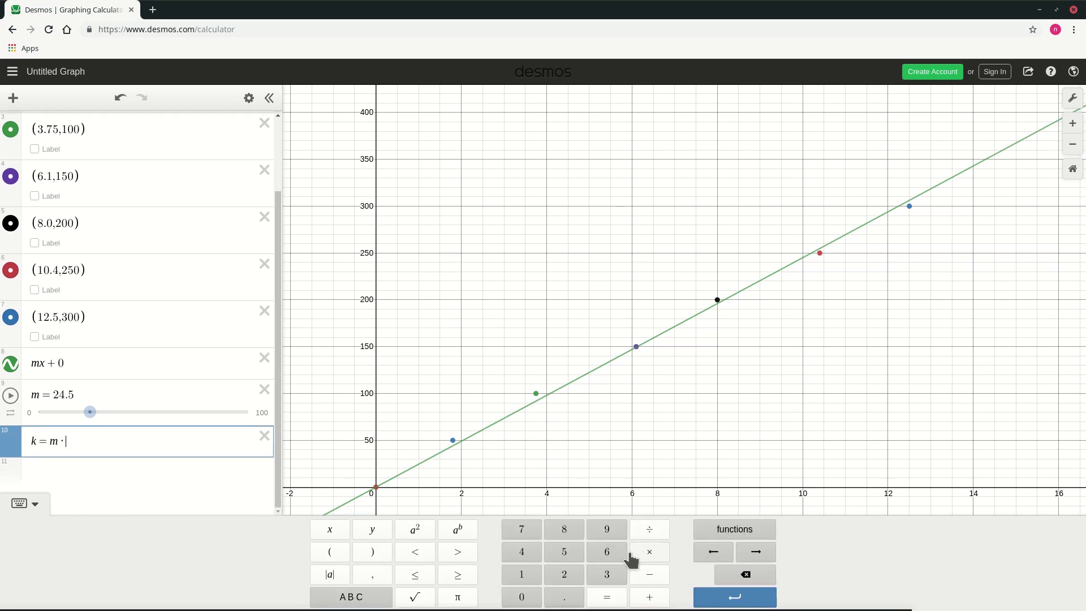
left_click(606, 528)
left_click(564, 529)
left_click(521, 596)
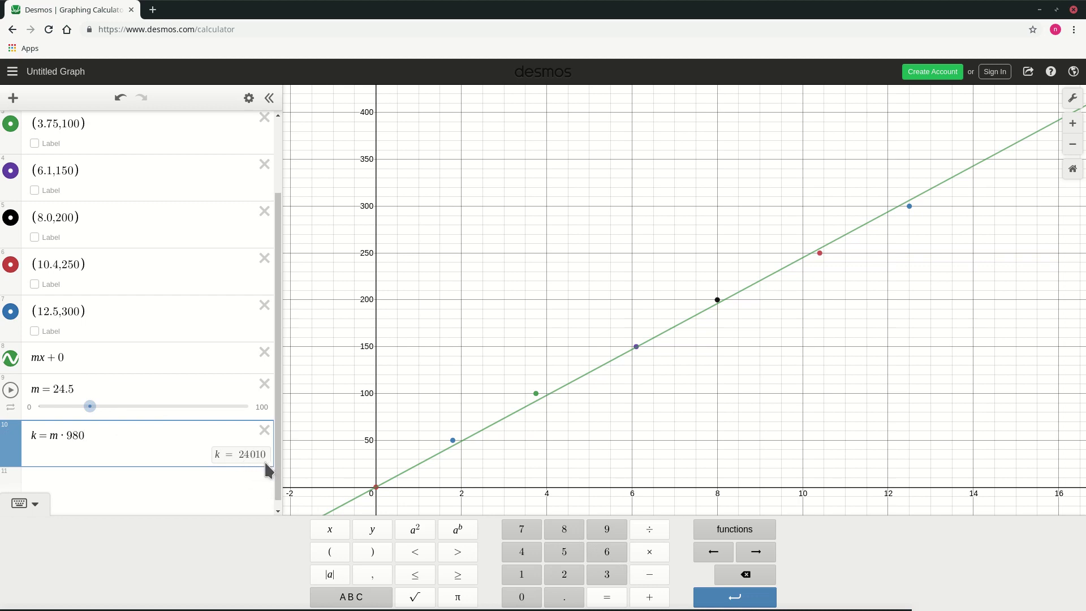
left_click(26, 503)
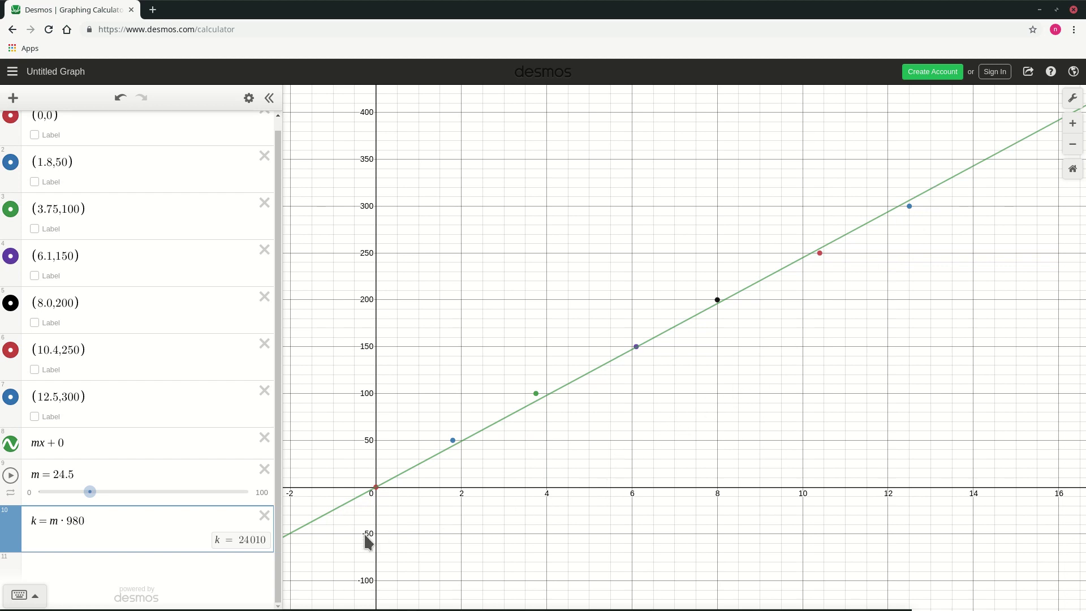
Step: Add a domain restriction to mx + 0, starting with the condition 0 ≤ x
left_click(163, 442)
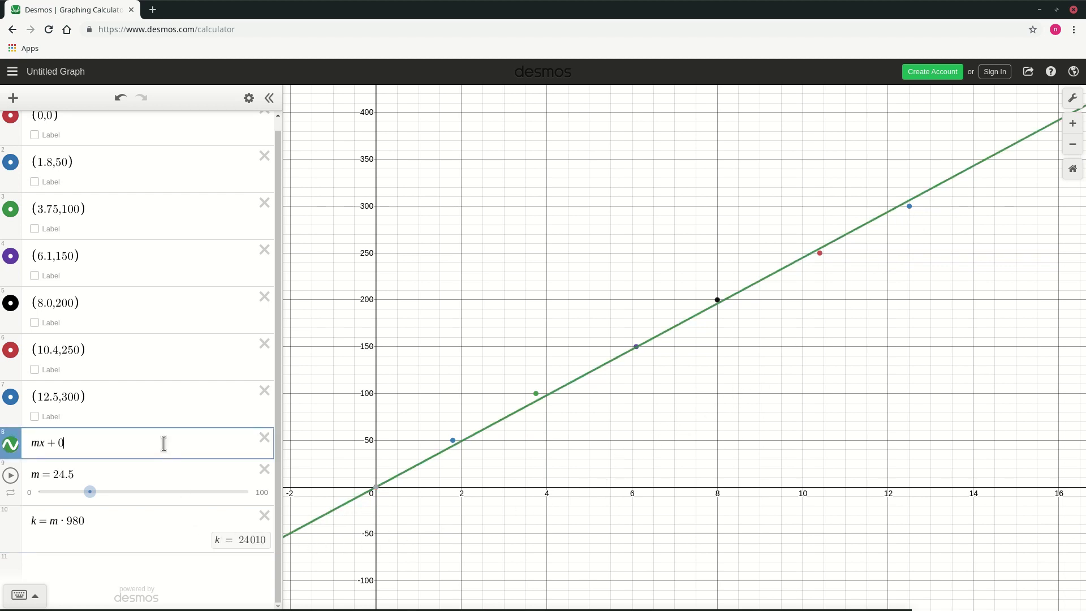
left_click(133, 411)
left_click(113, 442)
left_click(22, 594)
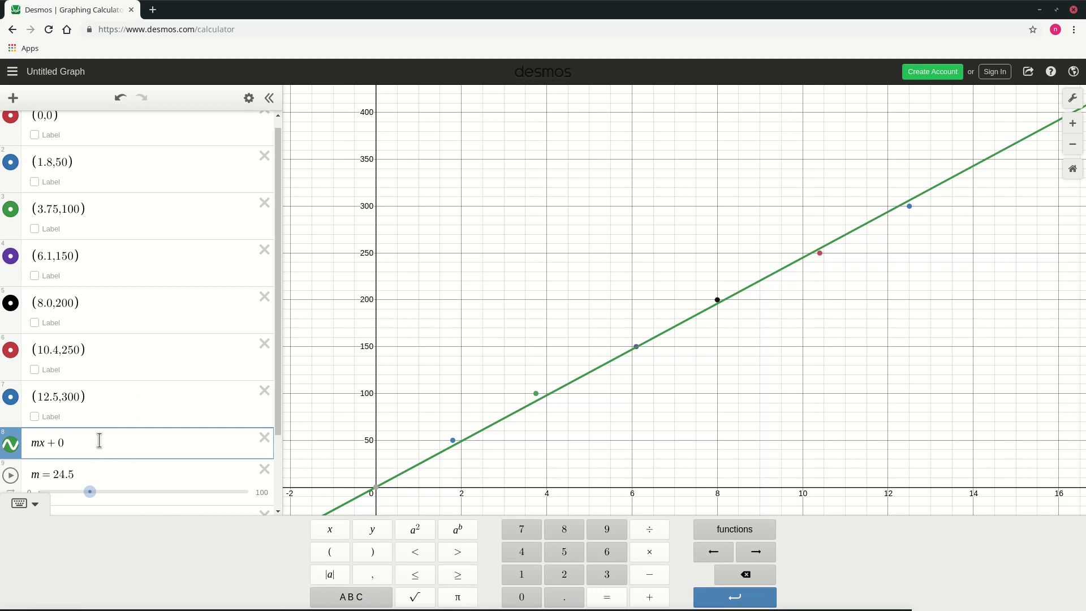
left_click(386, 599)
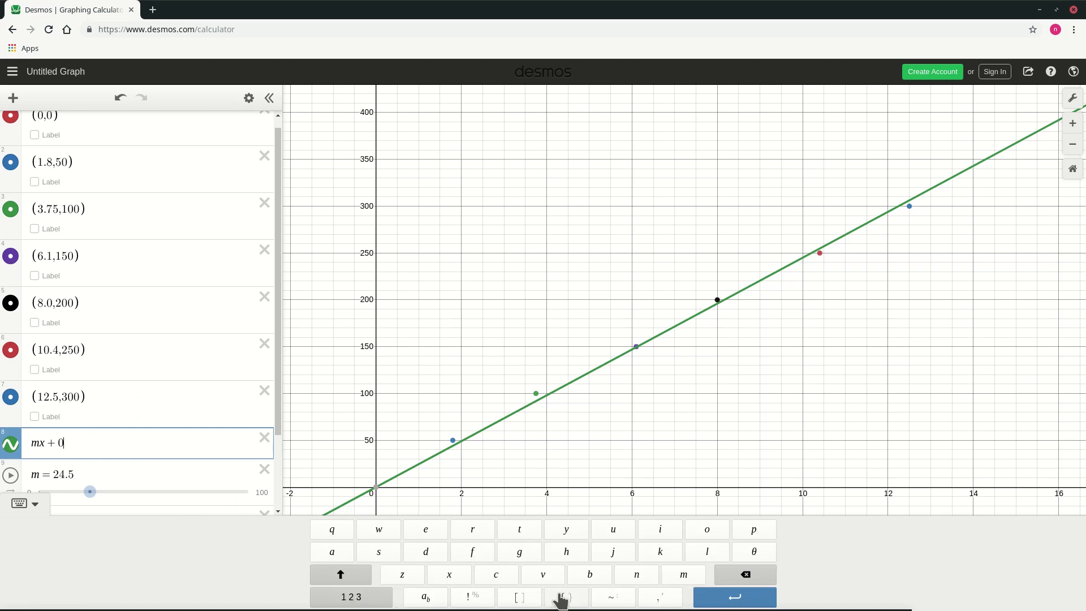
left_click(561, 599)
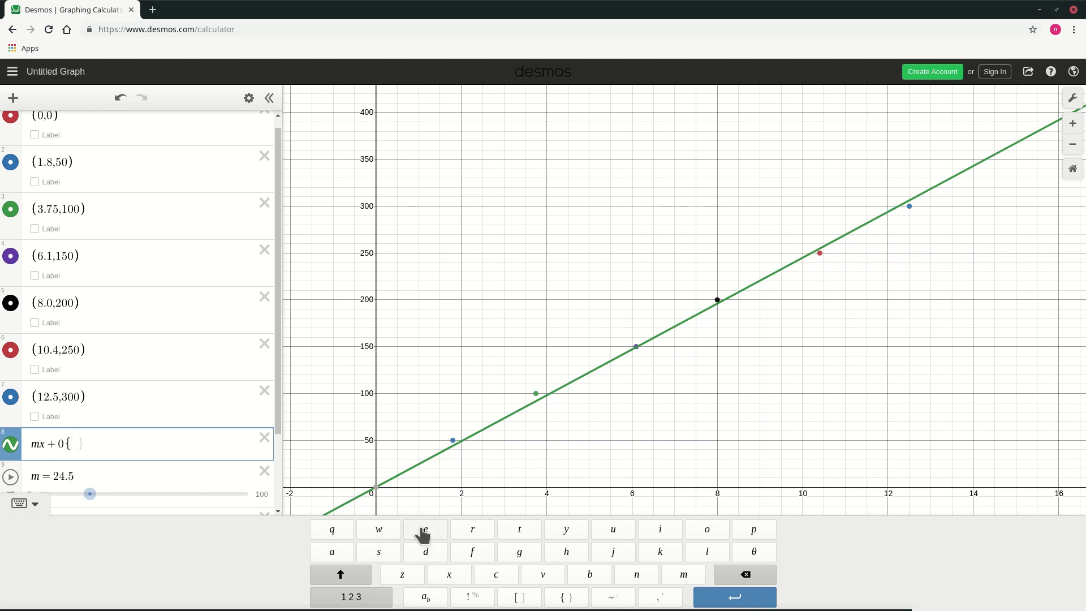
mouse_move(375, 491)
left_click(361, 599)
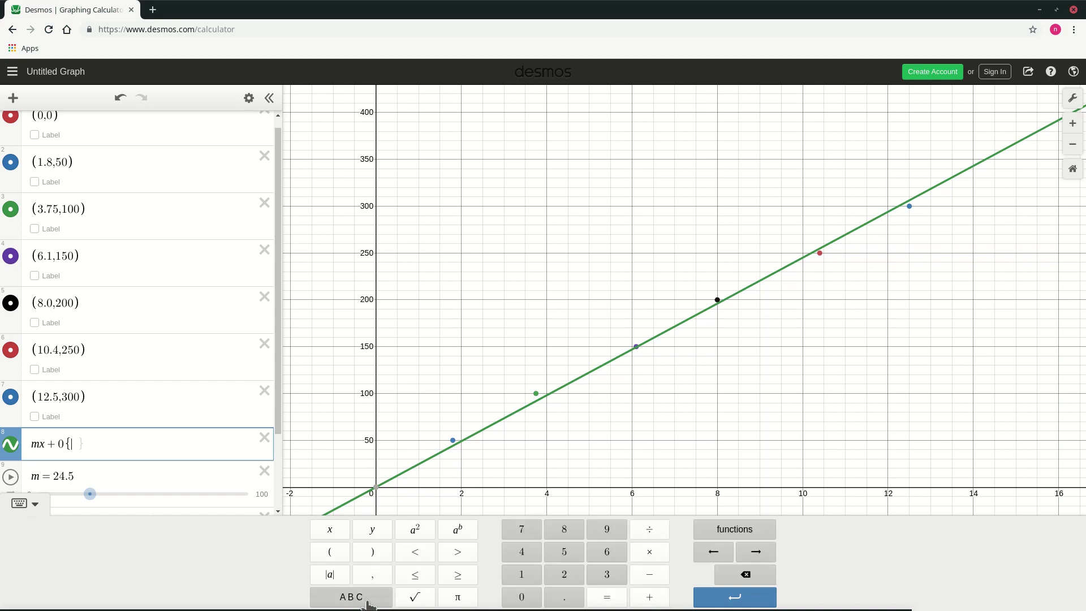
left_click(511, 597)
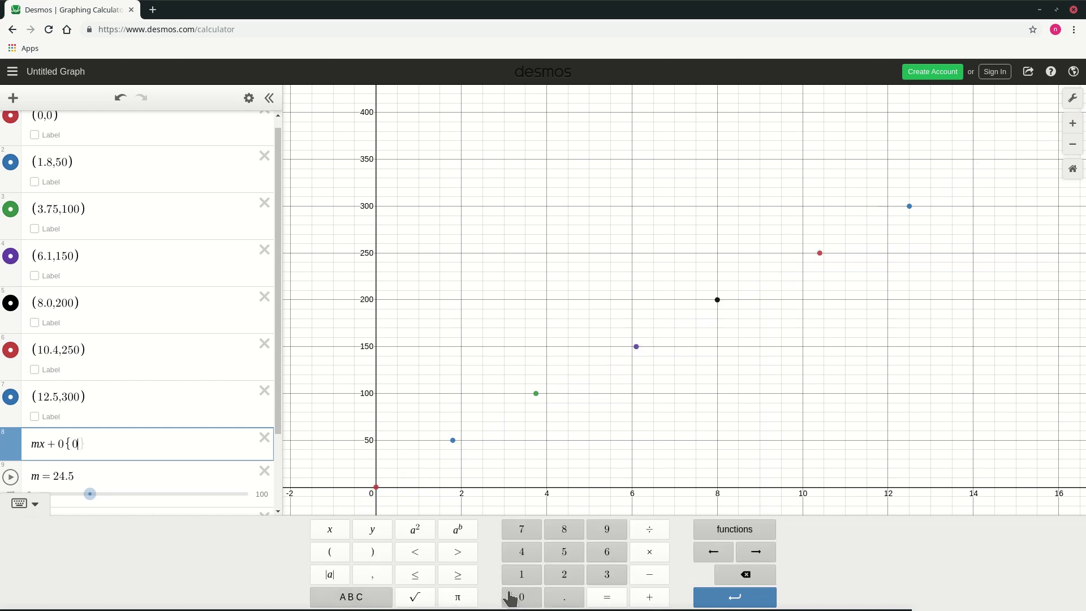
left_click(417, 577)
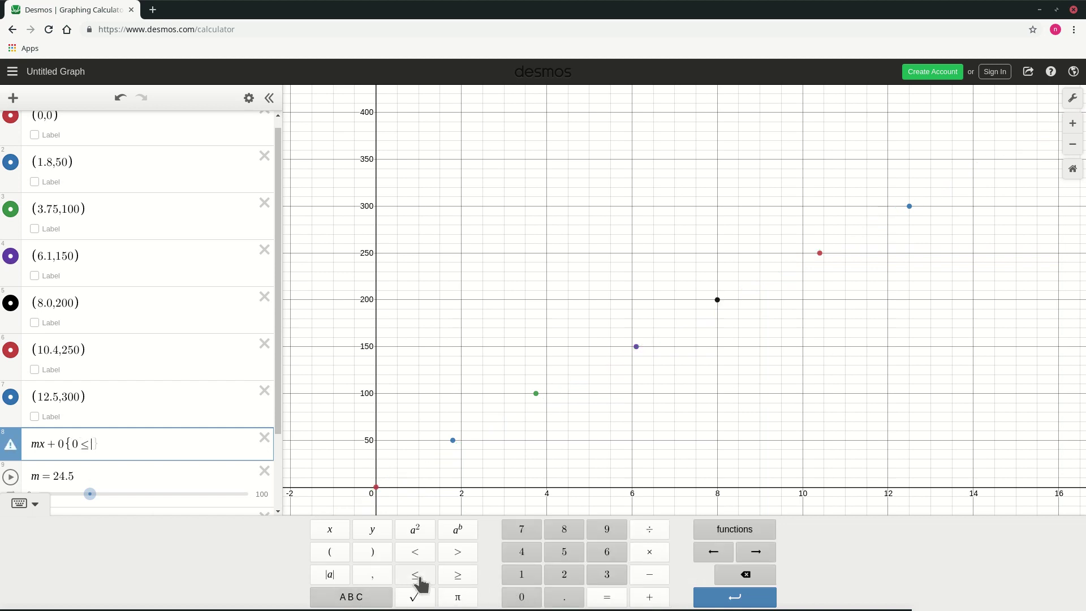
left_click(330, 529)
Step: Complete the restriction as {0 ≤ x ≤ 14} and pan to confirm the line ends at x = 14
left_click(499, 432)
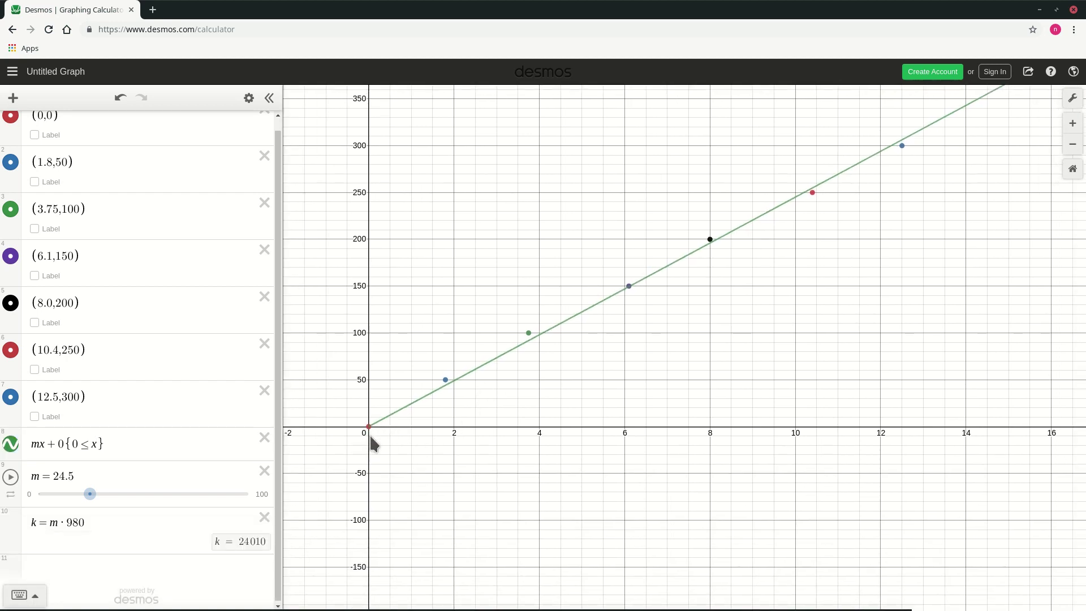
left_click(132, 442)
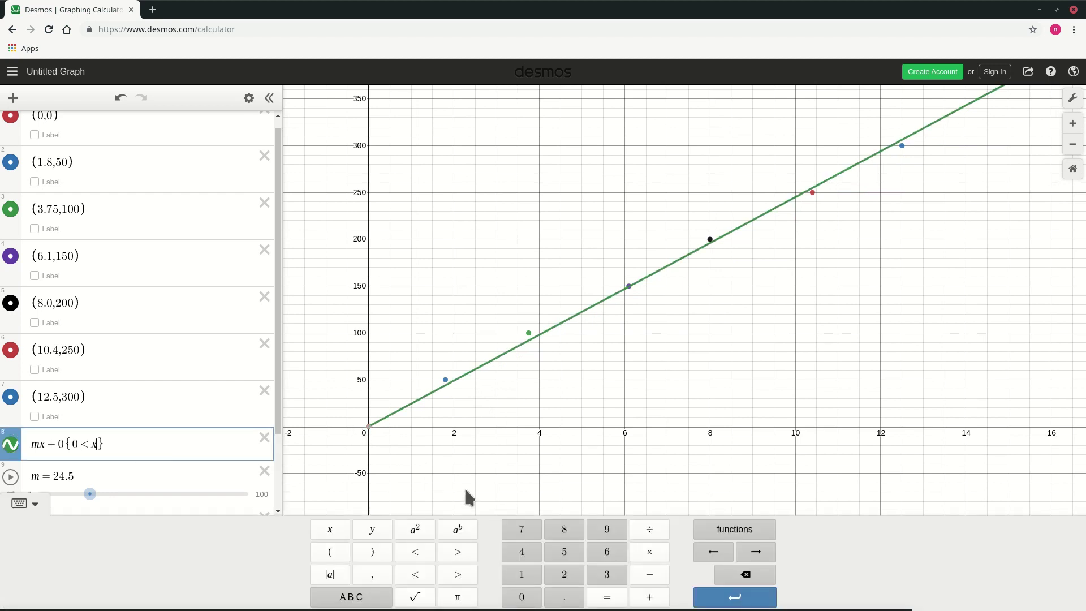
left_click(416, 574)
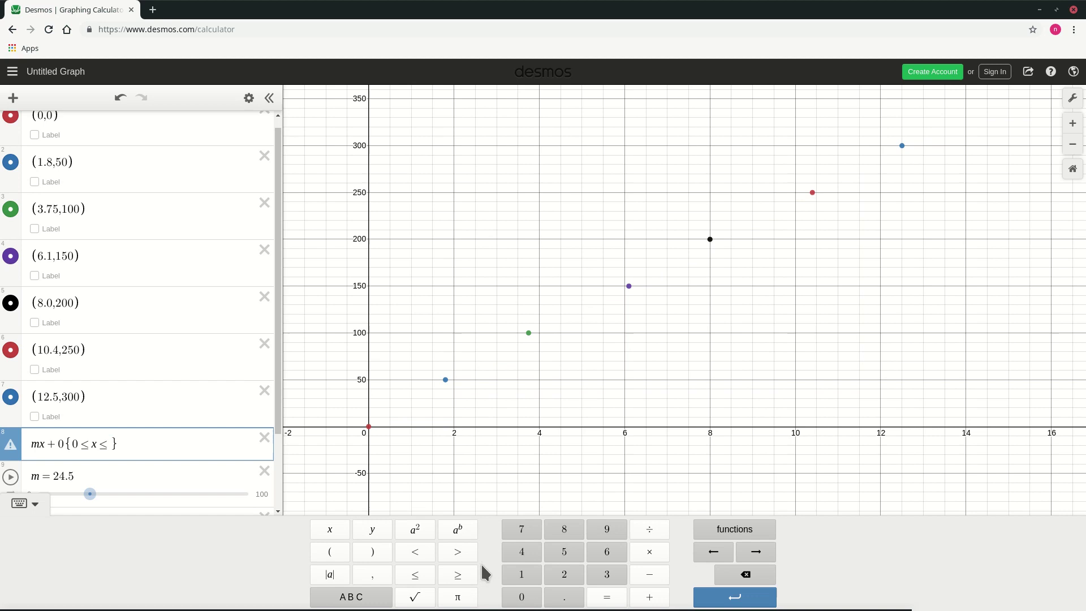
left_click(520, 574)
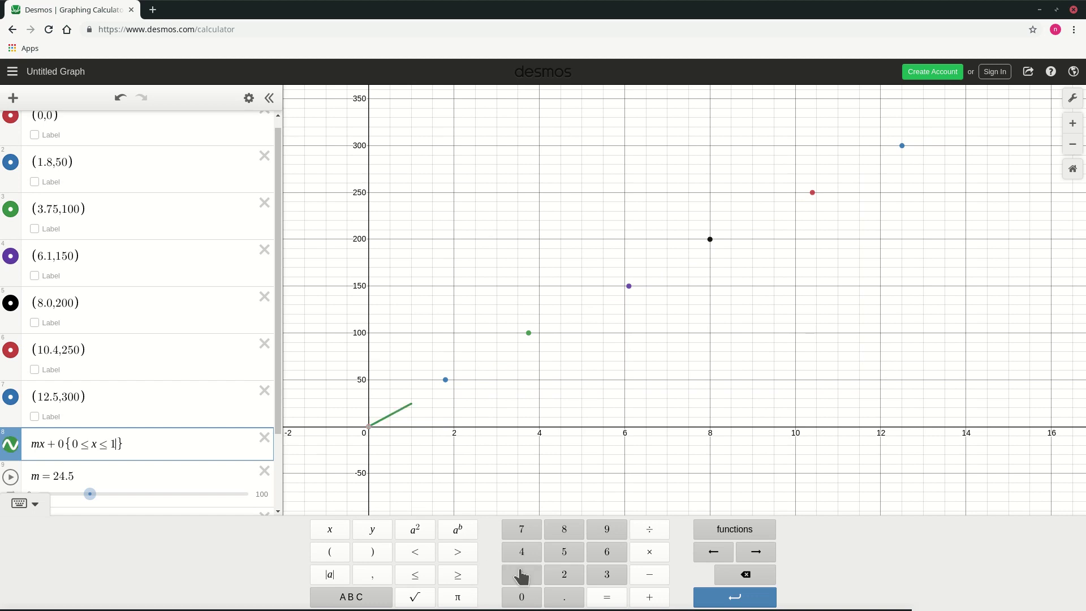
left_click(521, 551)
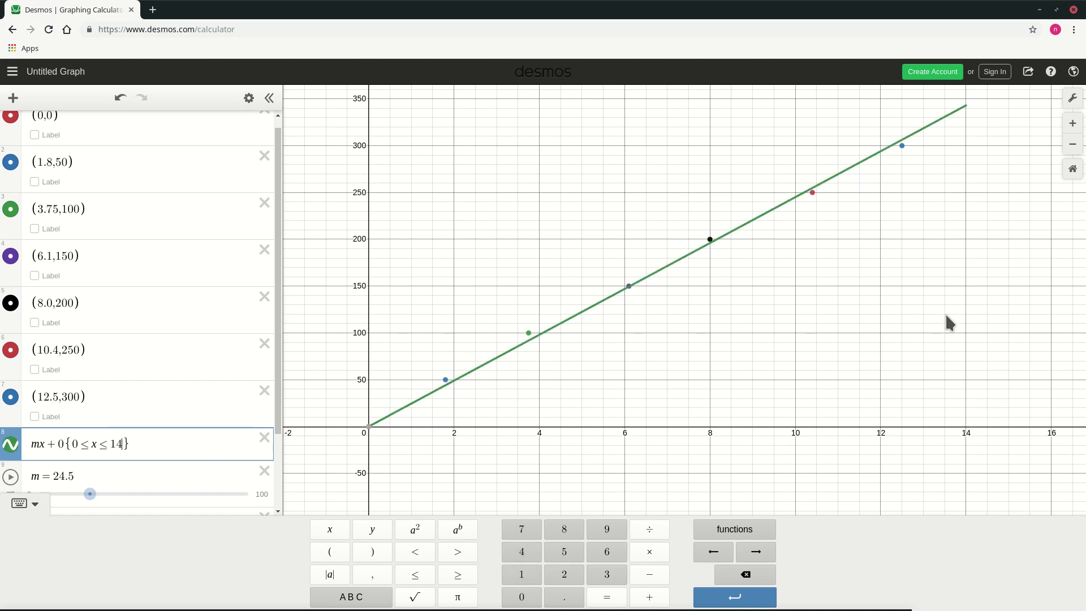
left_click_drag(945, 313, 929, 375)
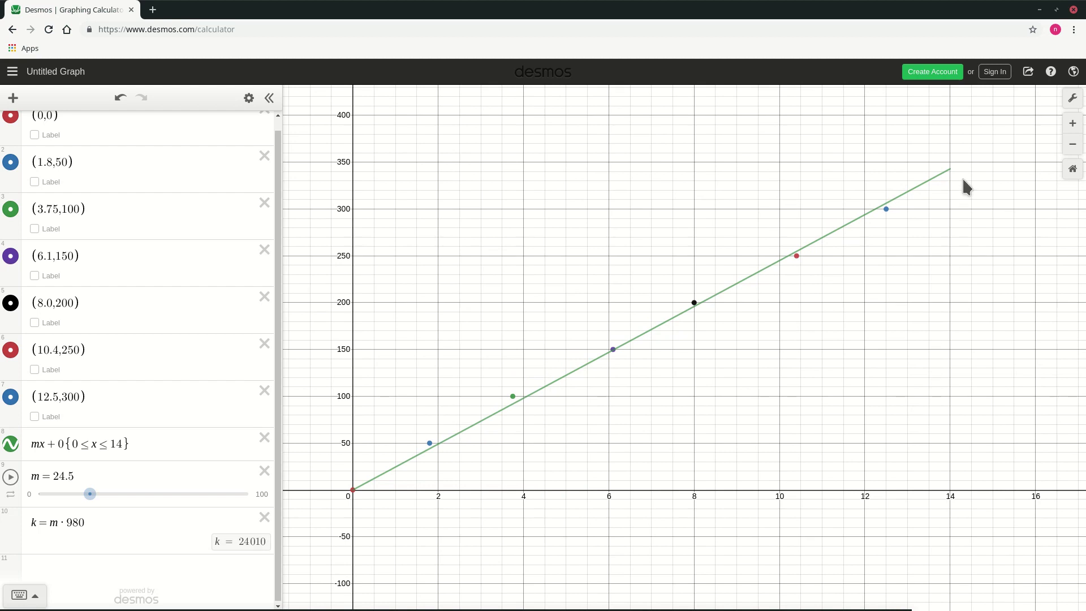